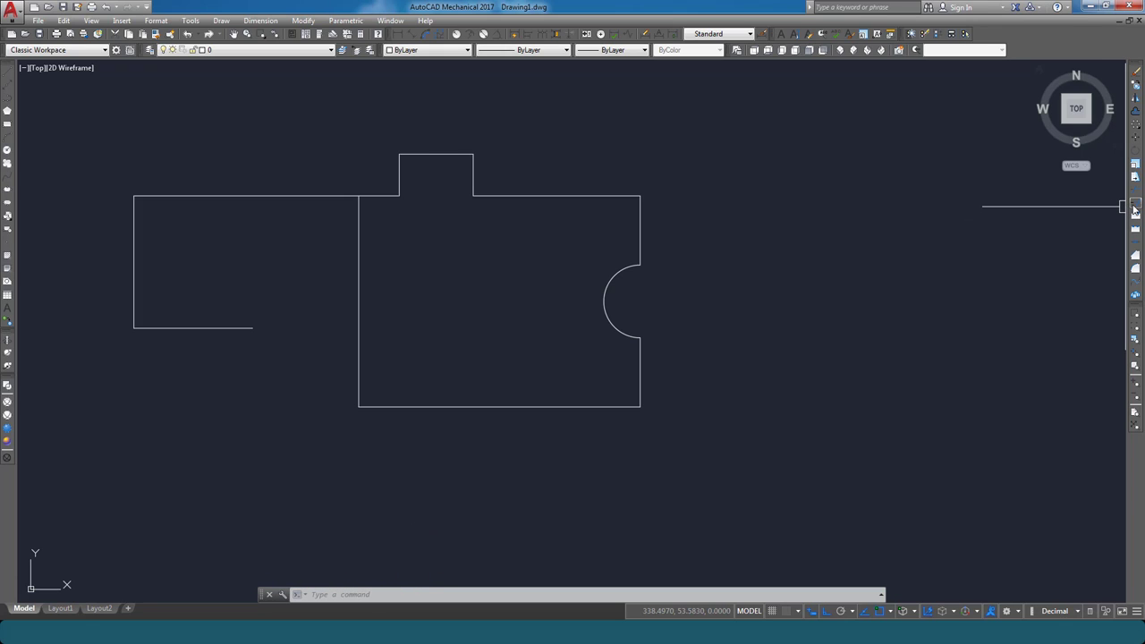
Start the EXTEND command from the Modify toolbar.
click(1136, 206)
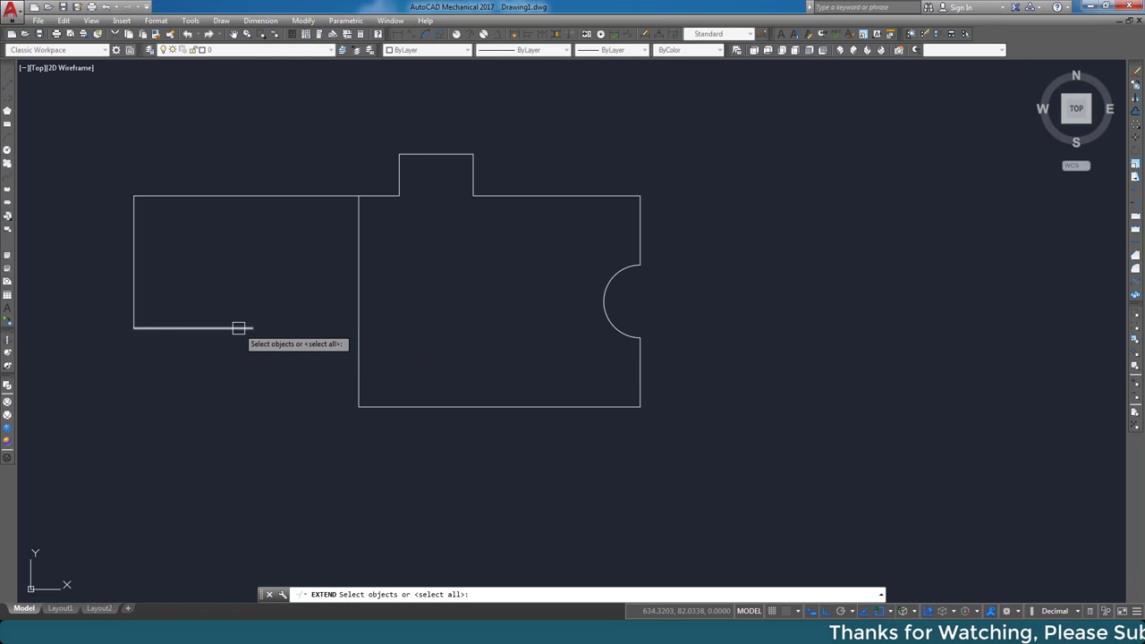
Extend the left rectangle's short bottom line to the main outline as the boundary.
click(357, 314)
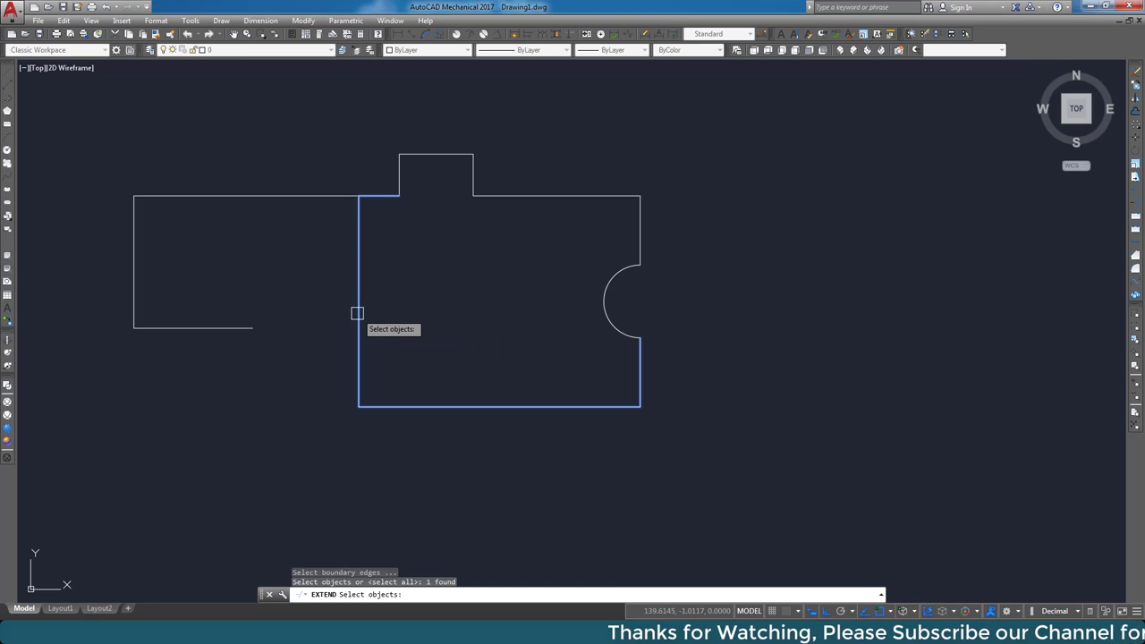
key(Return)
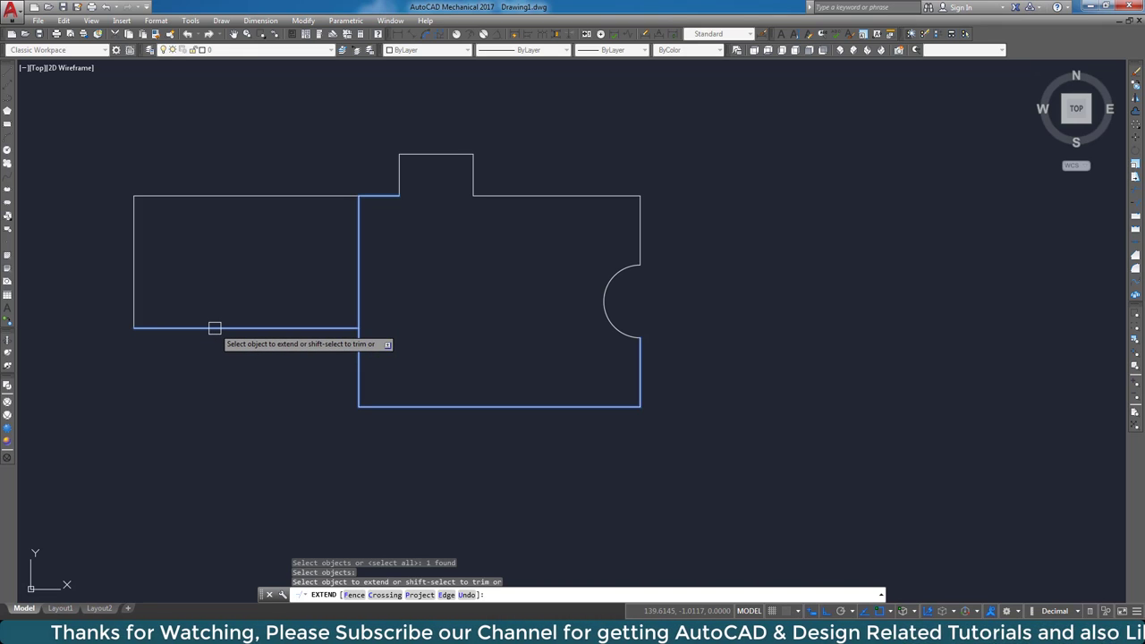
click(223, 328)
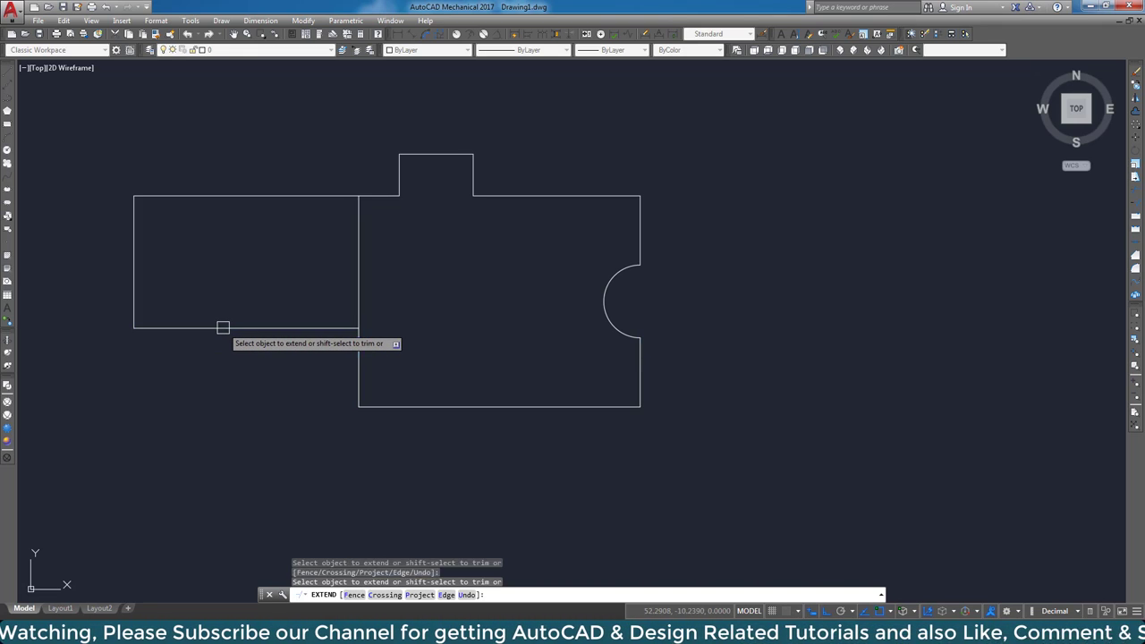
key(Return)
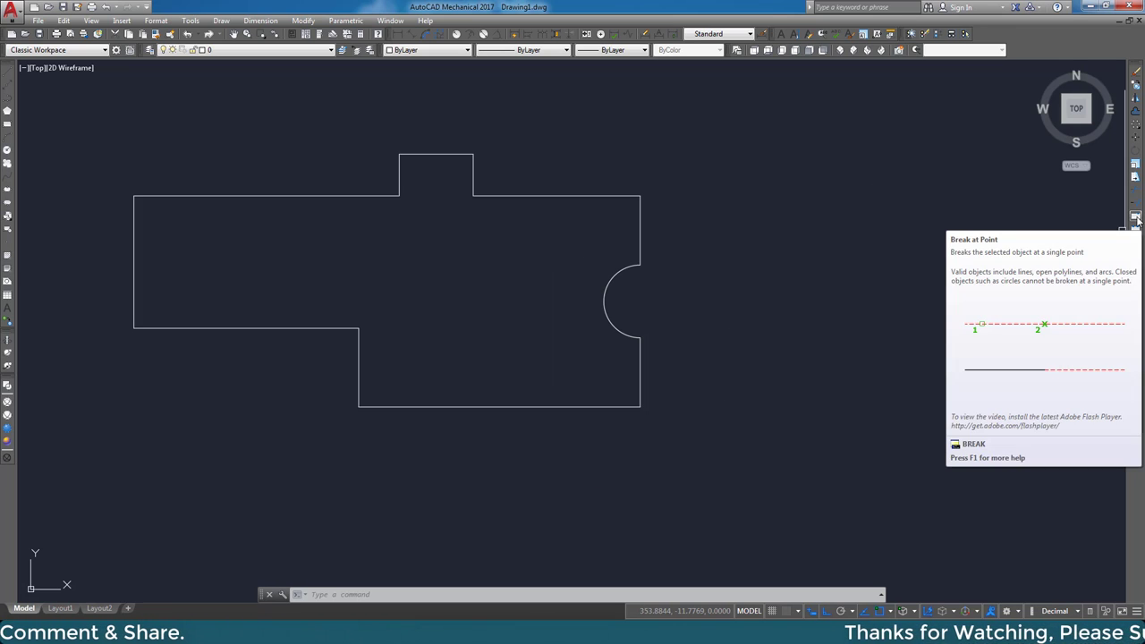
Break the lower outline at a single point on its bottom edge.
click(1136, 217)
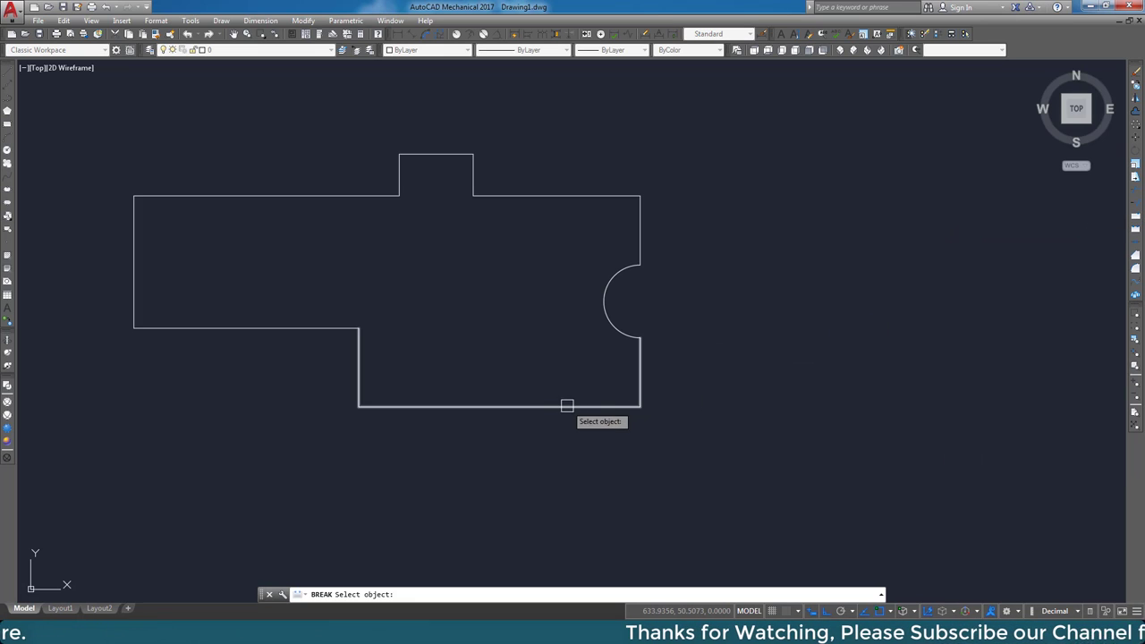
click(496, 407)
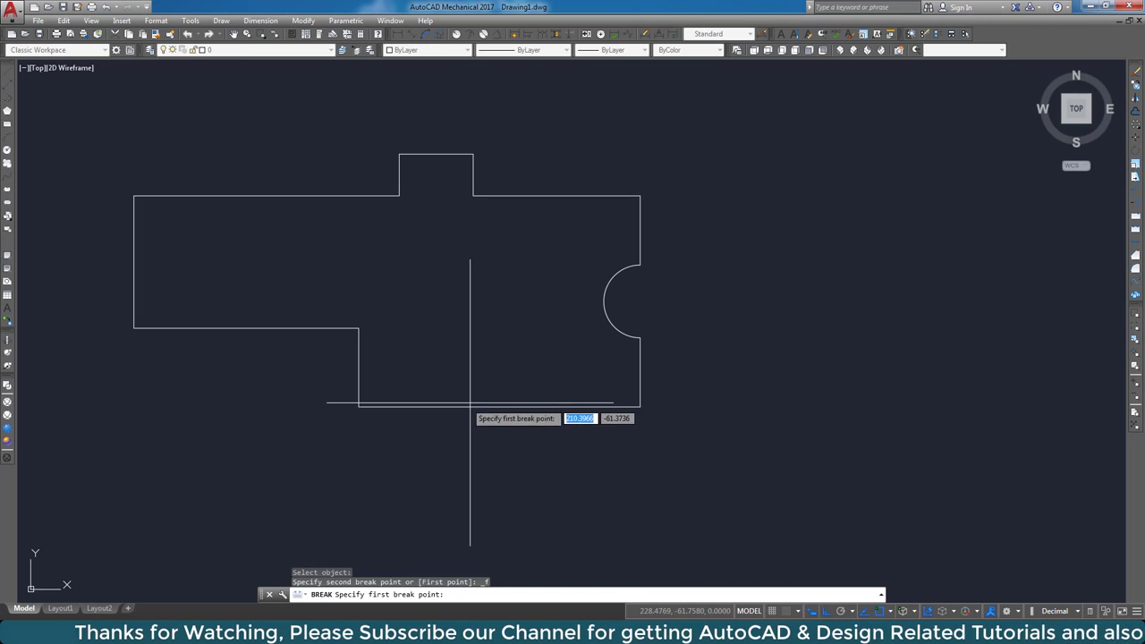
click(406, 407)
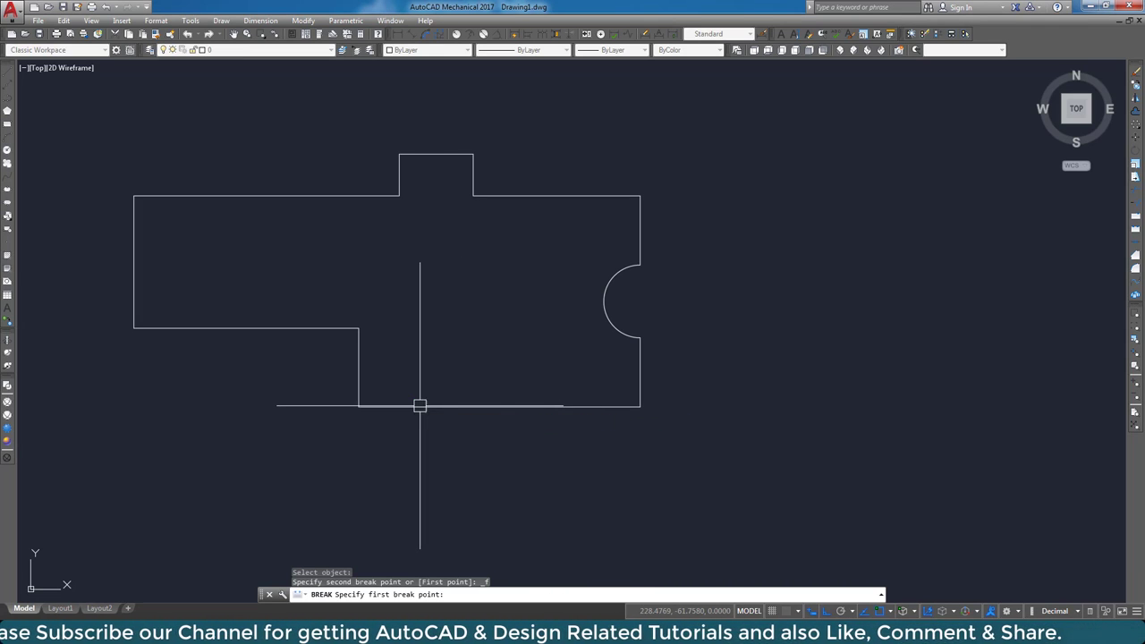
text(@)
key(Return)
Select the left and right pieces of the split lower outline to verify the break.
click(385, 407)
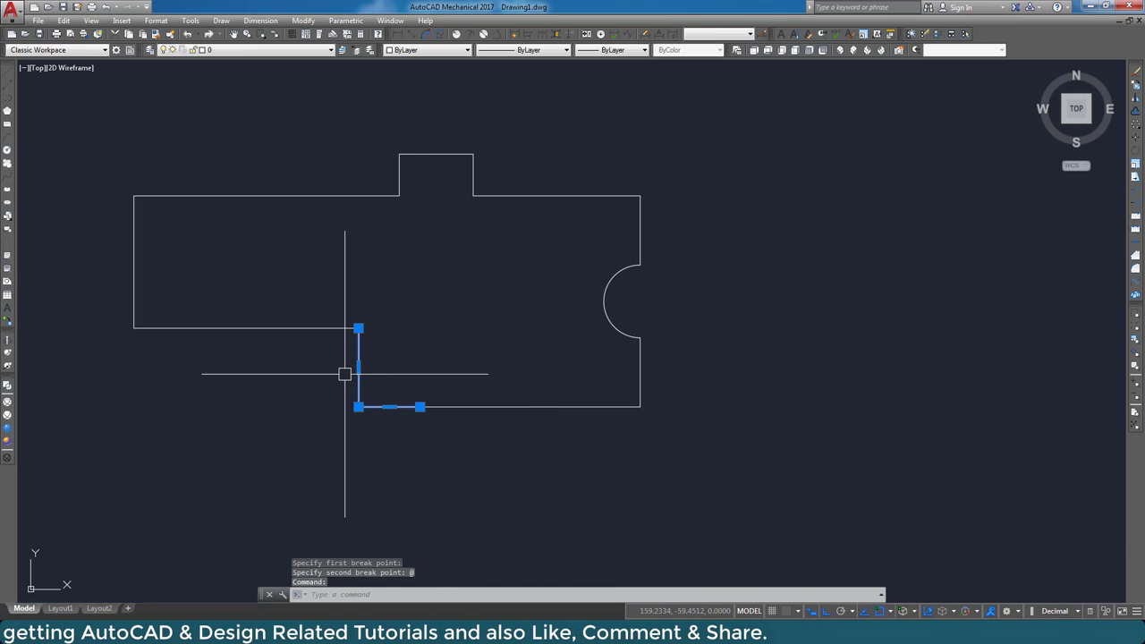
key(Escape)
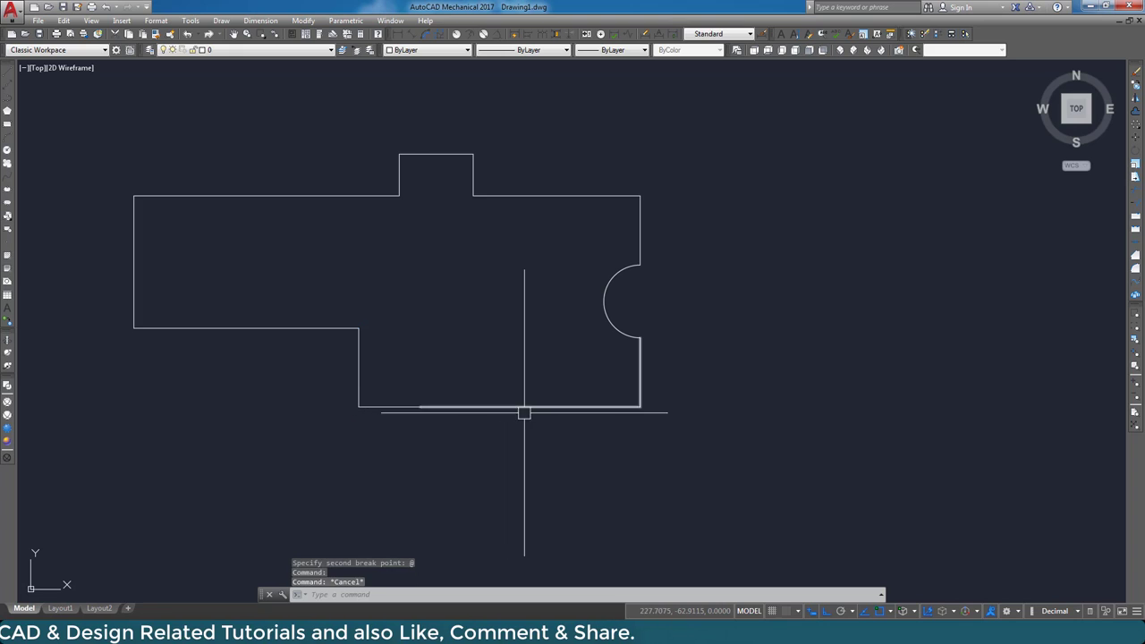
click(517, 407)
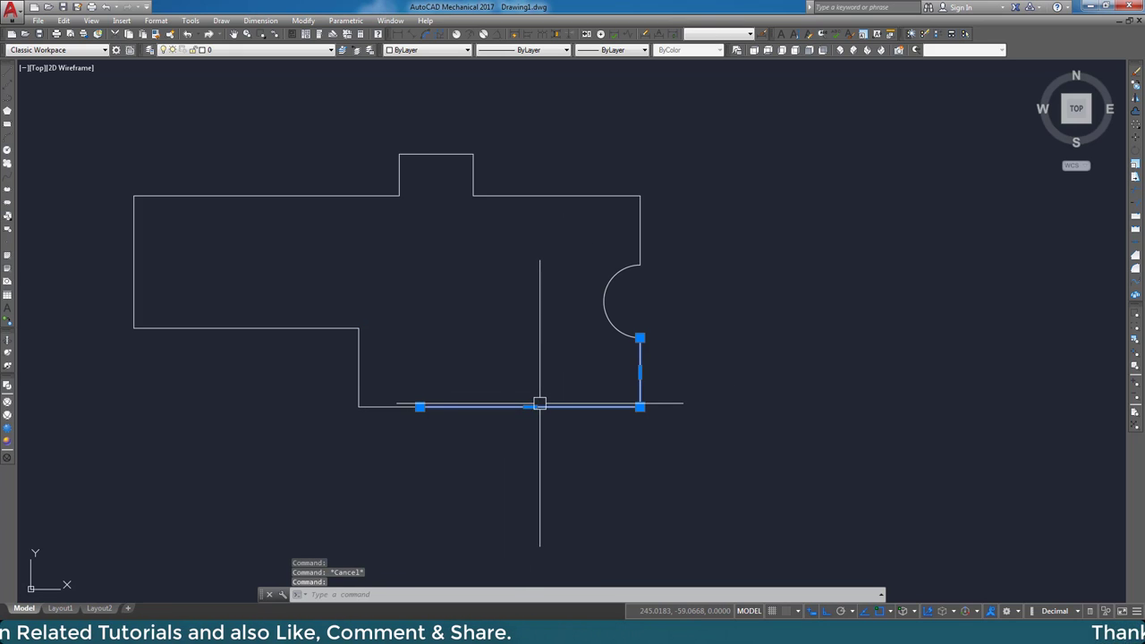
key(Escape)
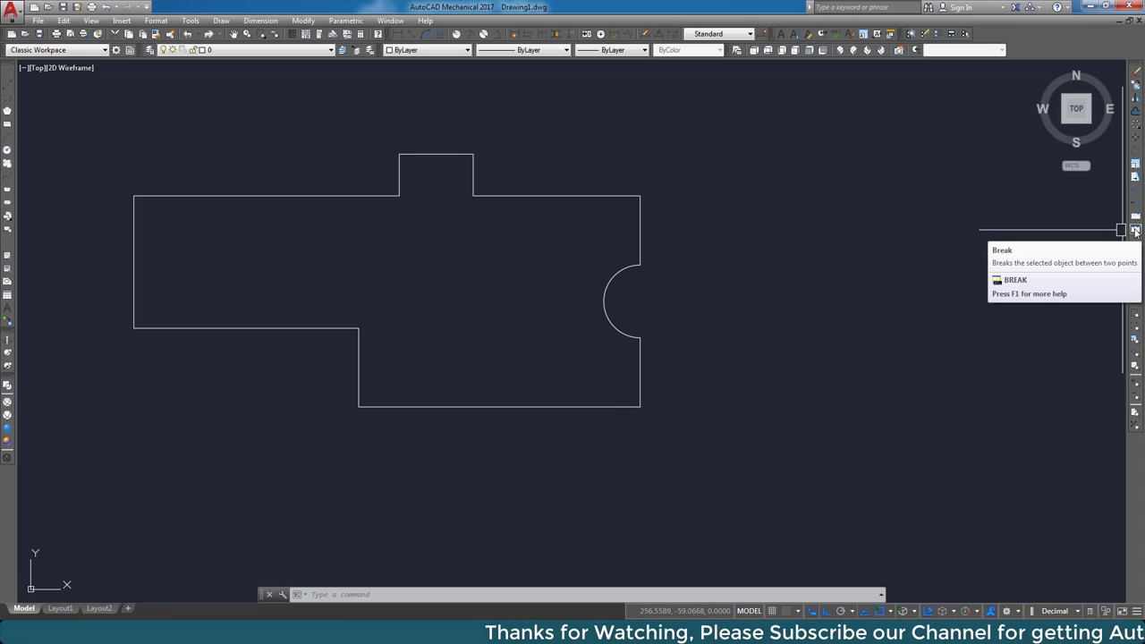
mouse_move(1135, 231)
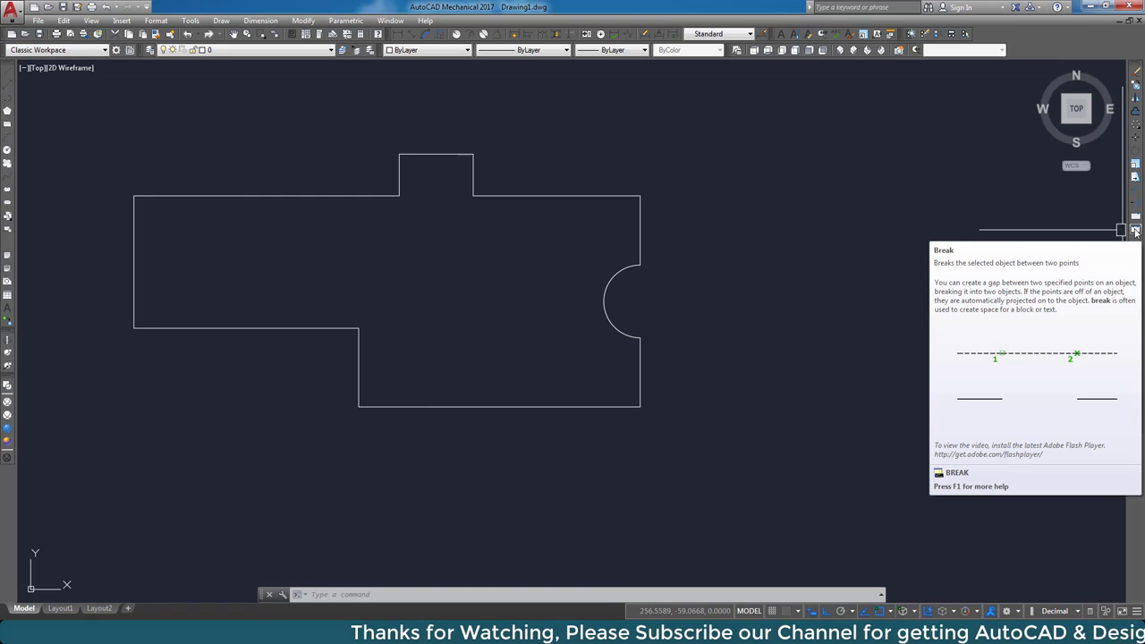
Break the left rectangle's top edge, entering 2 for the second break point.
click(1136, 230)
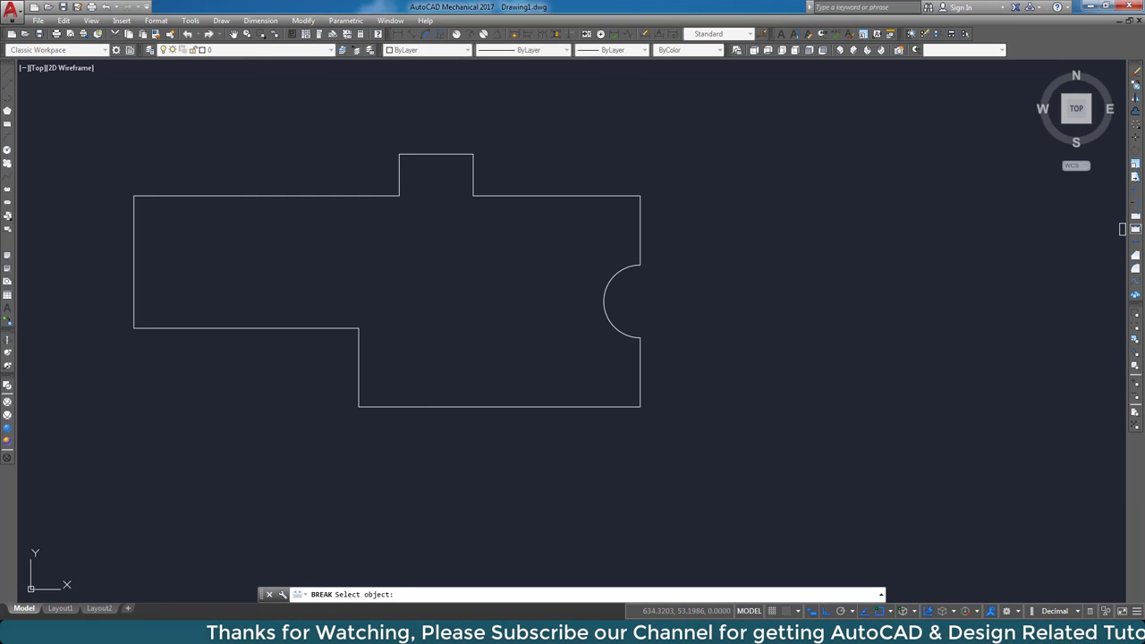
click(259, 195)
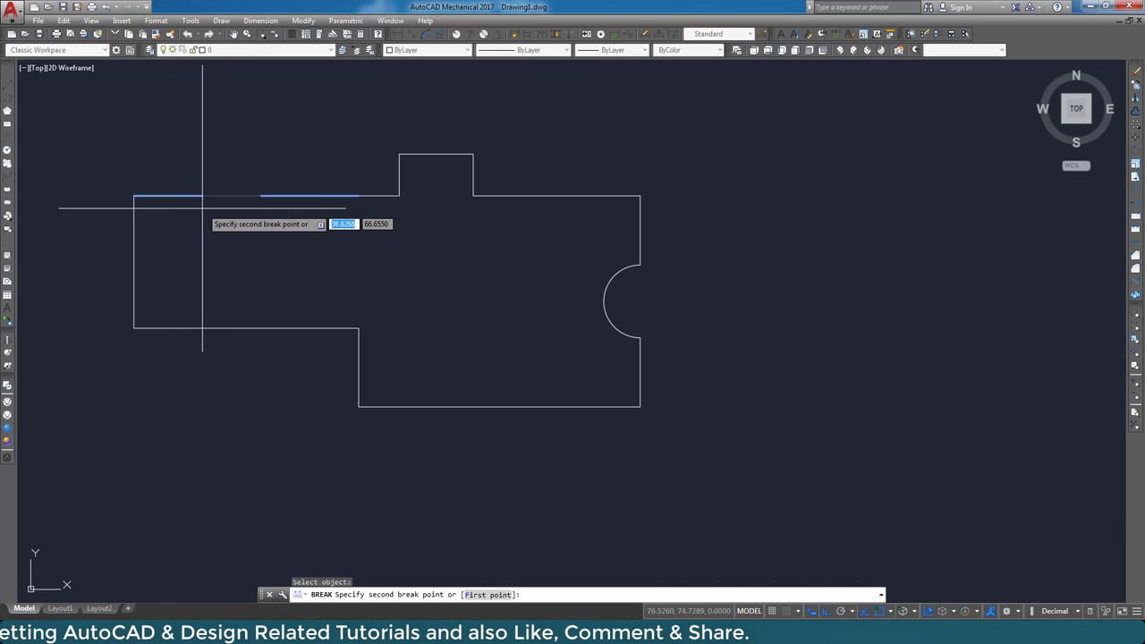
text(2)
key(Return)
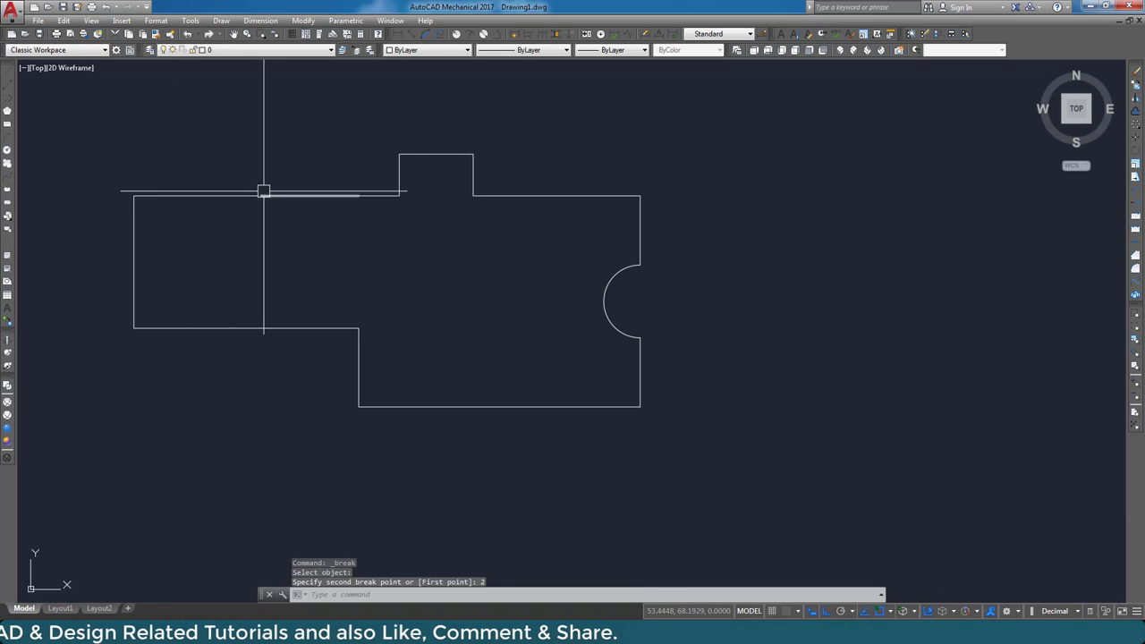
Zoom in and select the broken top edge's pieces to inspect the gap.
scroll(263, 189, up, 5)
scroll(296, 227, up, 2)
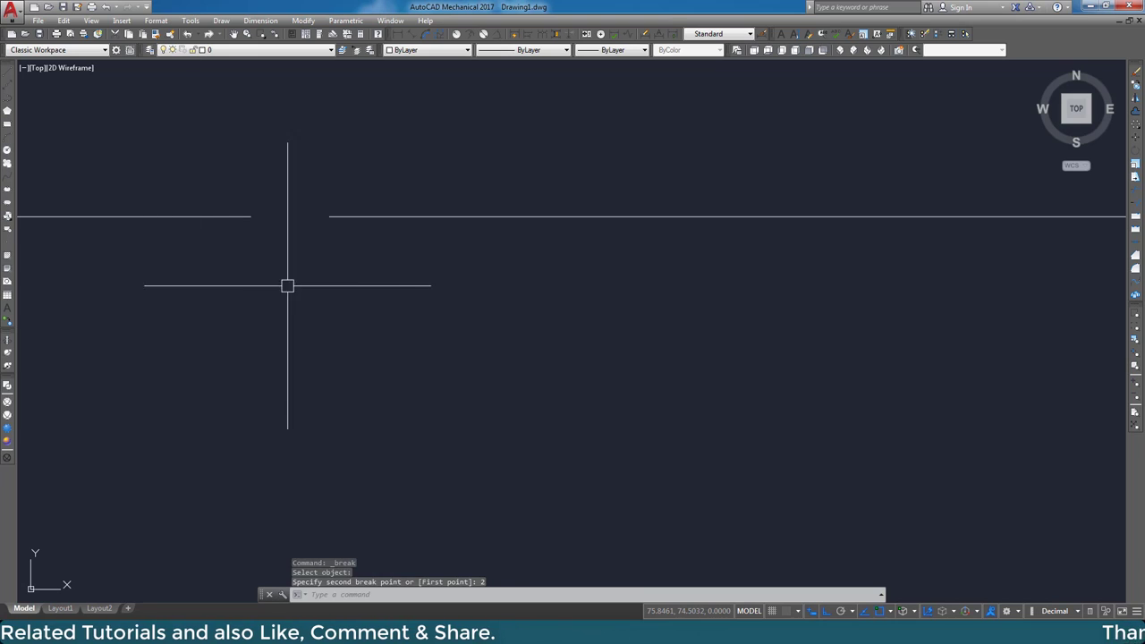
scroll(349, 297, down, 5)
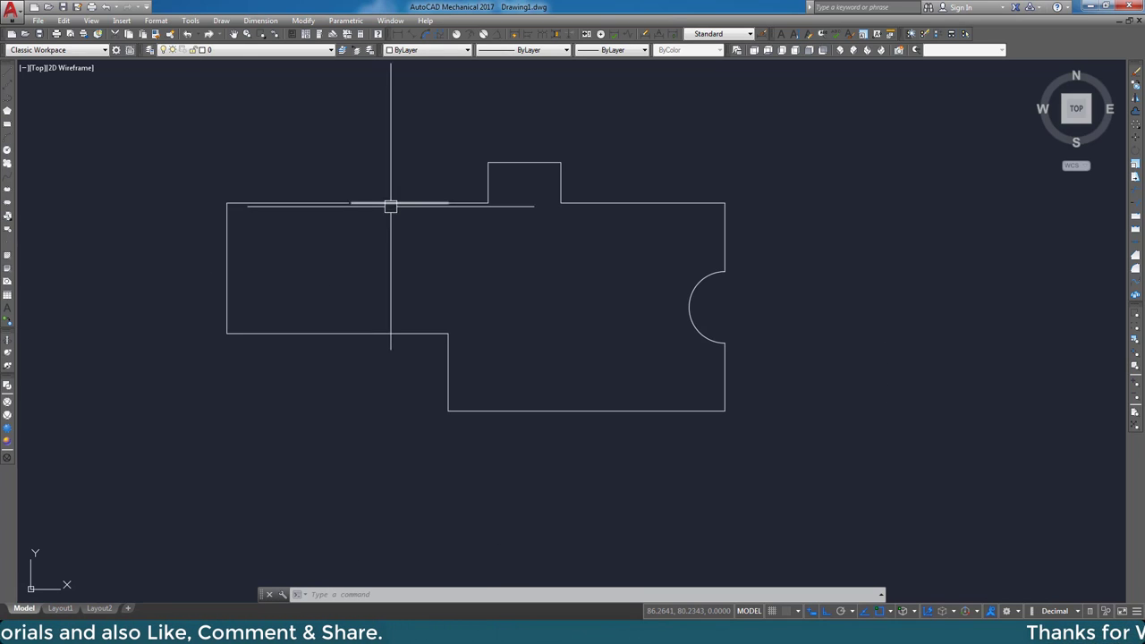
click(388, 205)
key(Escape)
scroll(330, 233, up, 2)
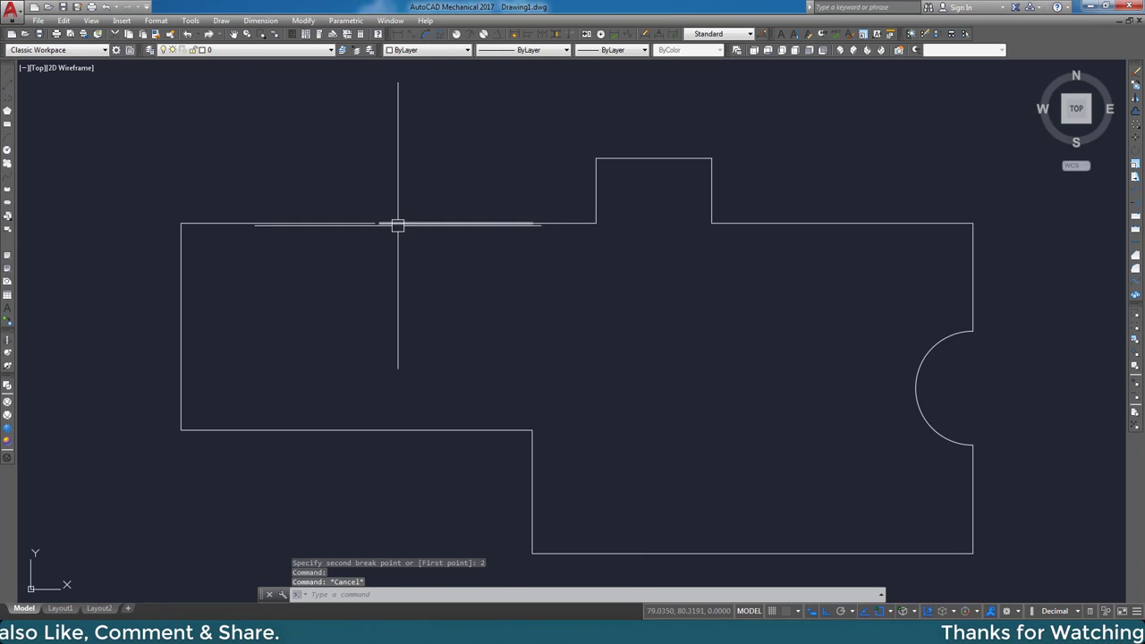
scroll(394, 222, up, 2)
scroll(388, 221, up, 2)
click(315, 223)
scroll(314, 217, down, 3)
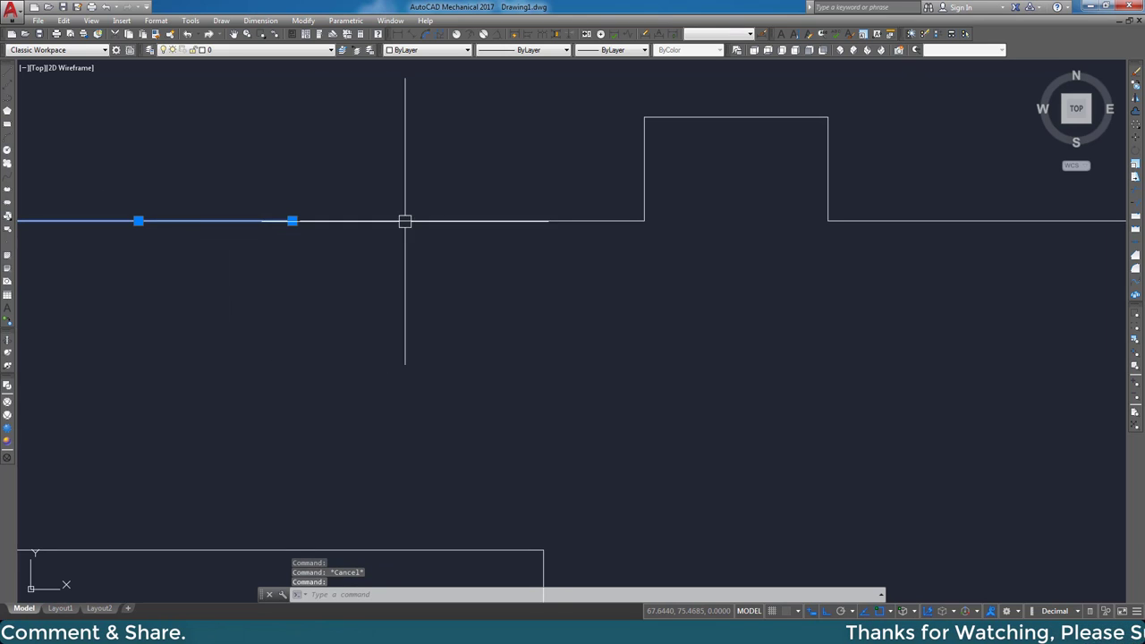
scroll(292, 222, up, 3)
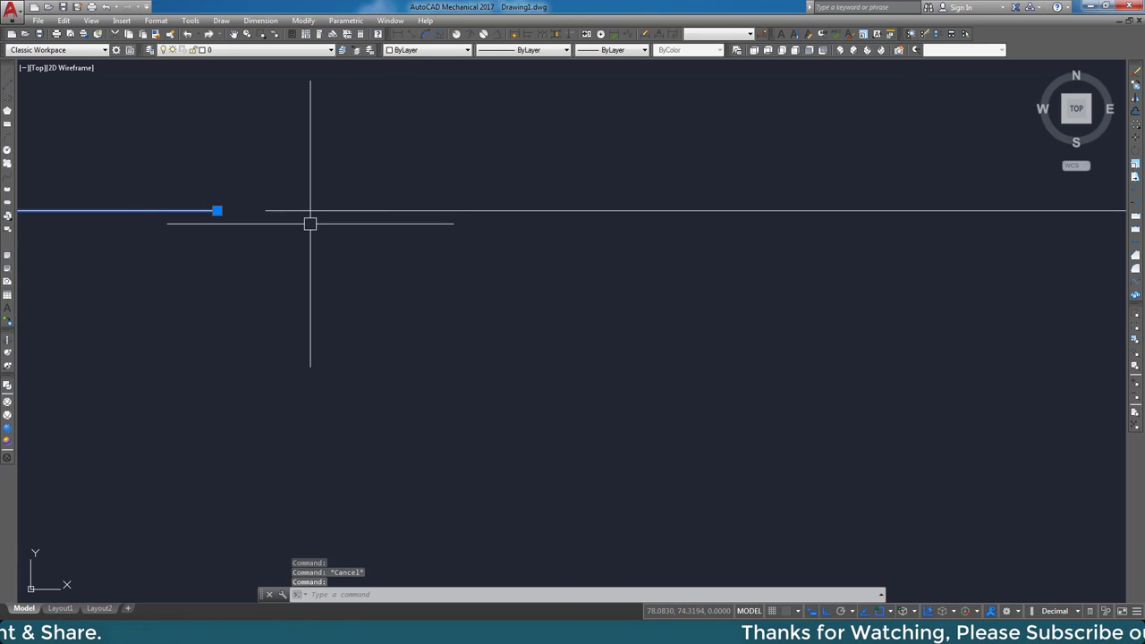
scroll(424, 273, down, 3)
scroll(442, 295, down, 3)
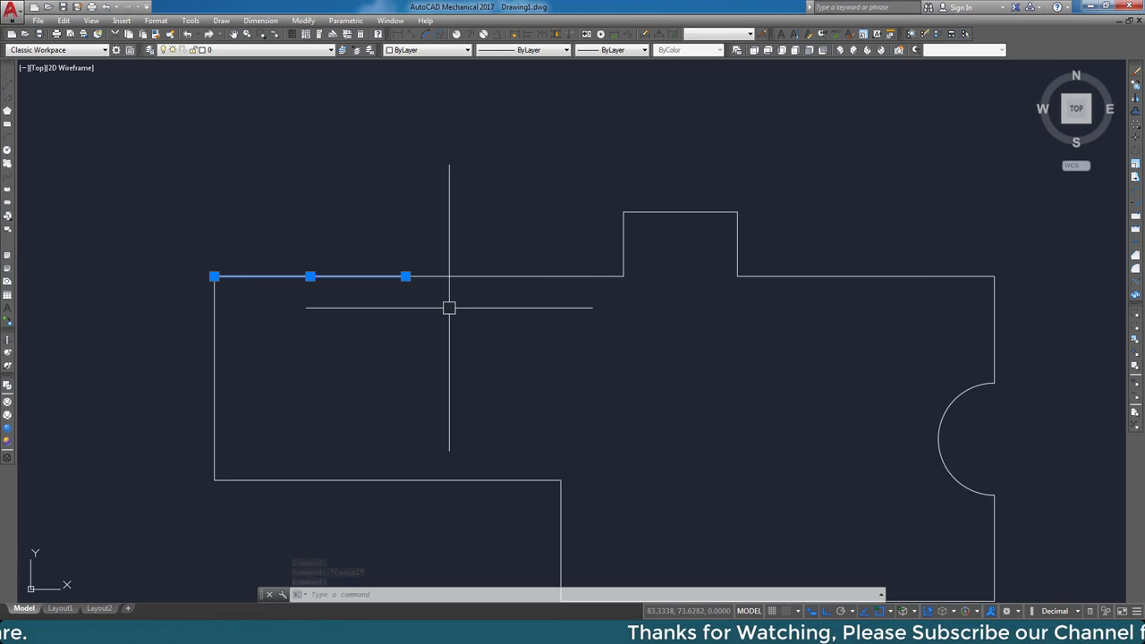
key(Escape)
scroll(455, 290, down, 2)
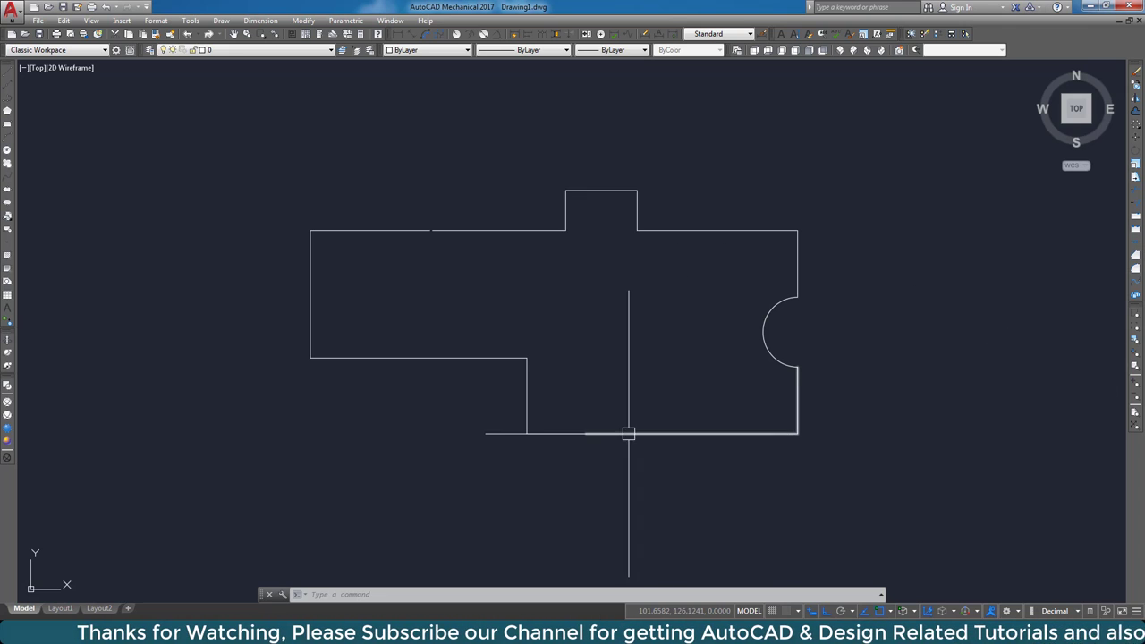
Inspect the two separate lower outline pieces and launch the JOIN command.
click(680, 433)
click(554, 434)
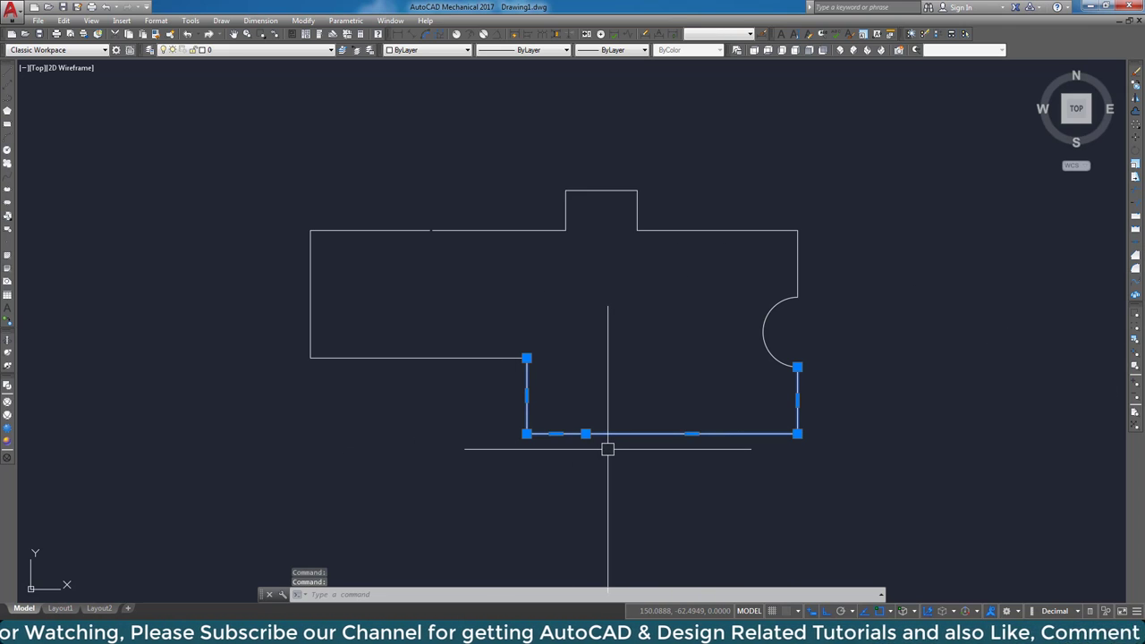
key(Escape)
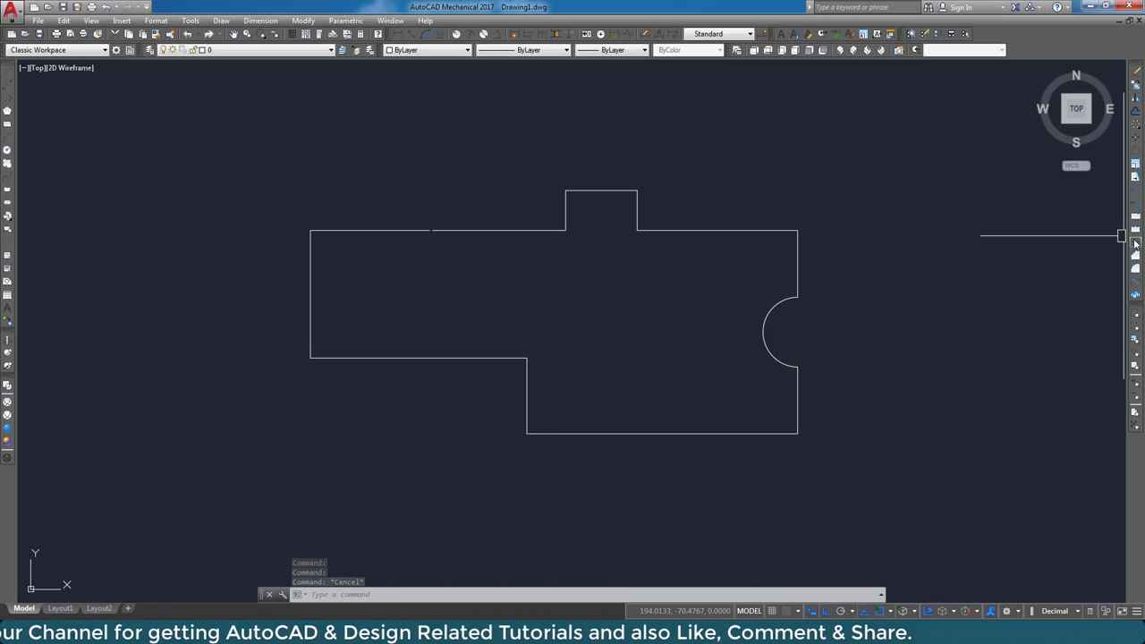
click(1136, 243)
click(1135, 245)
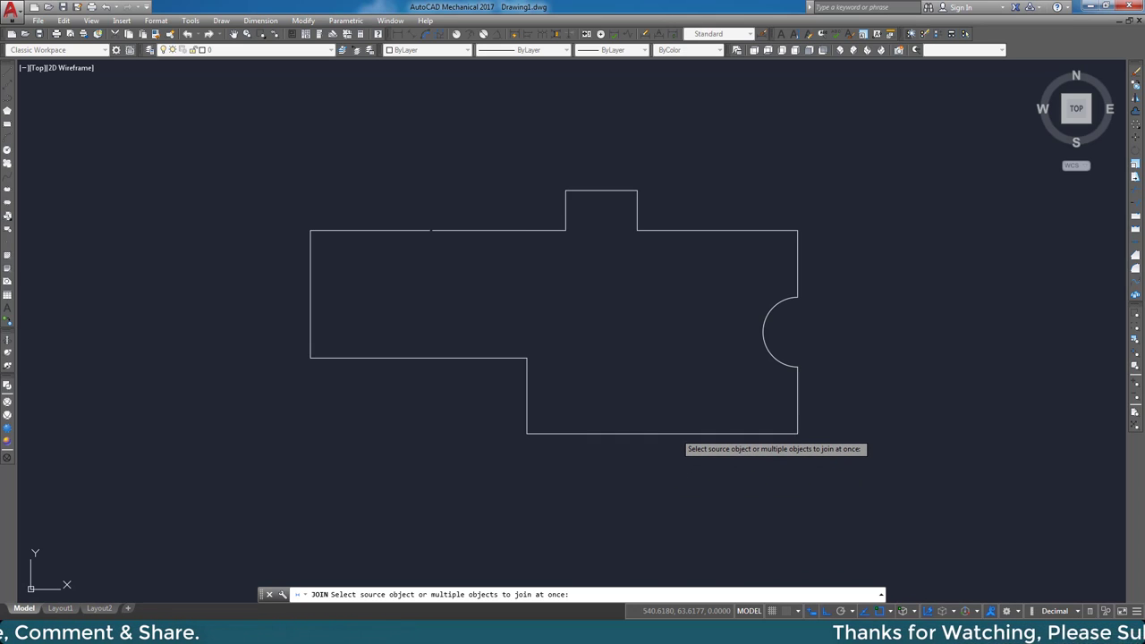
Join the right and left bottom pieces into one polyline and verify the result.
click(677, 433)
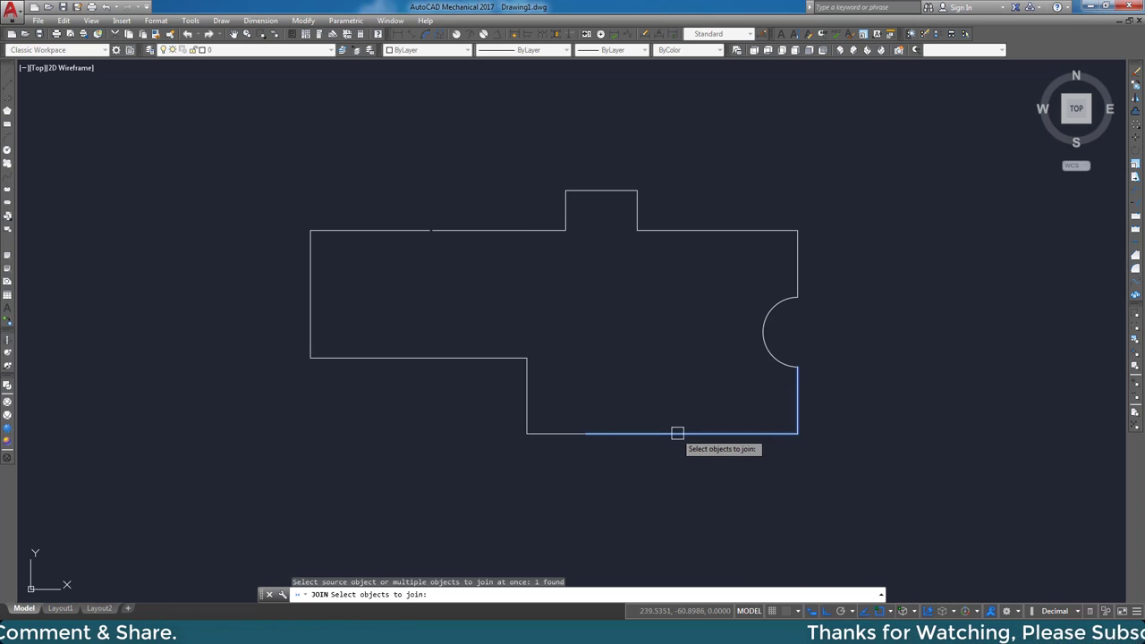
click(549, 434)
key(Return)
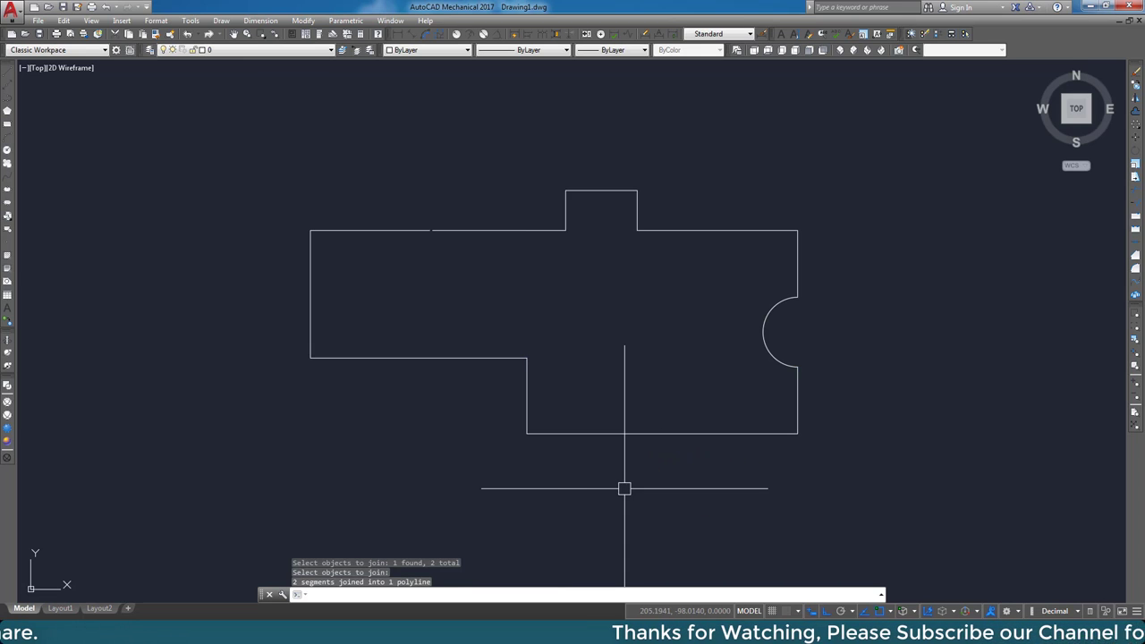
click(537, 437)
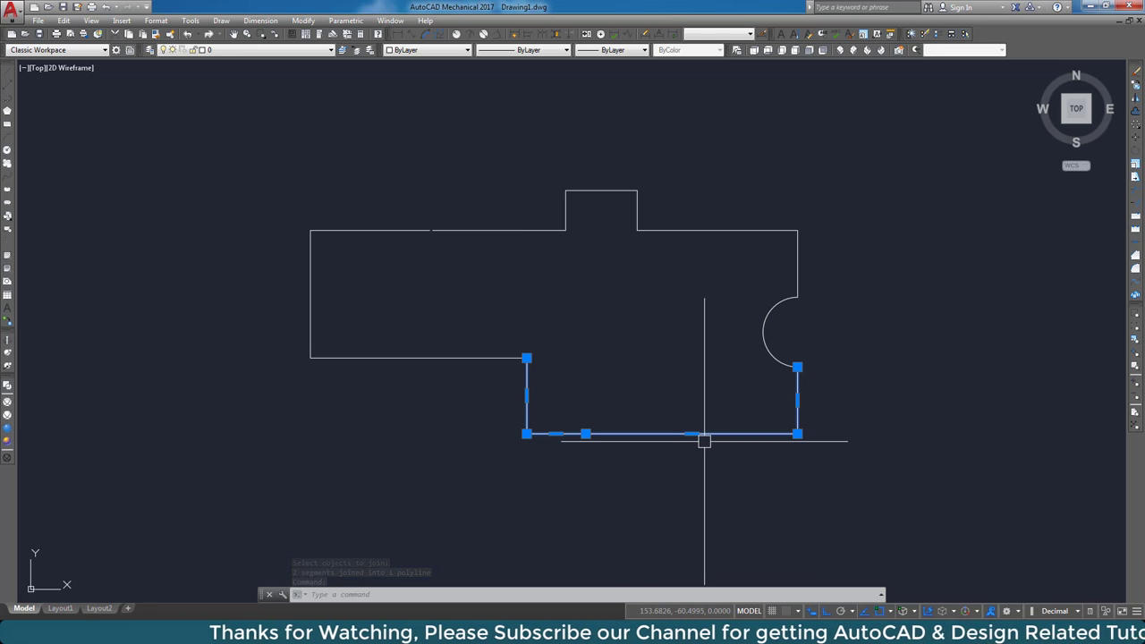
key(Escape)
scroll(506, 380, down, 2)
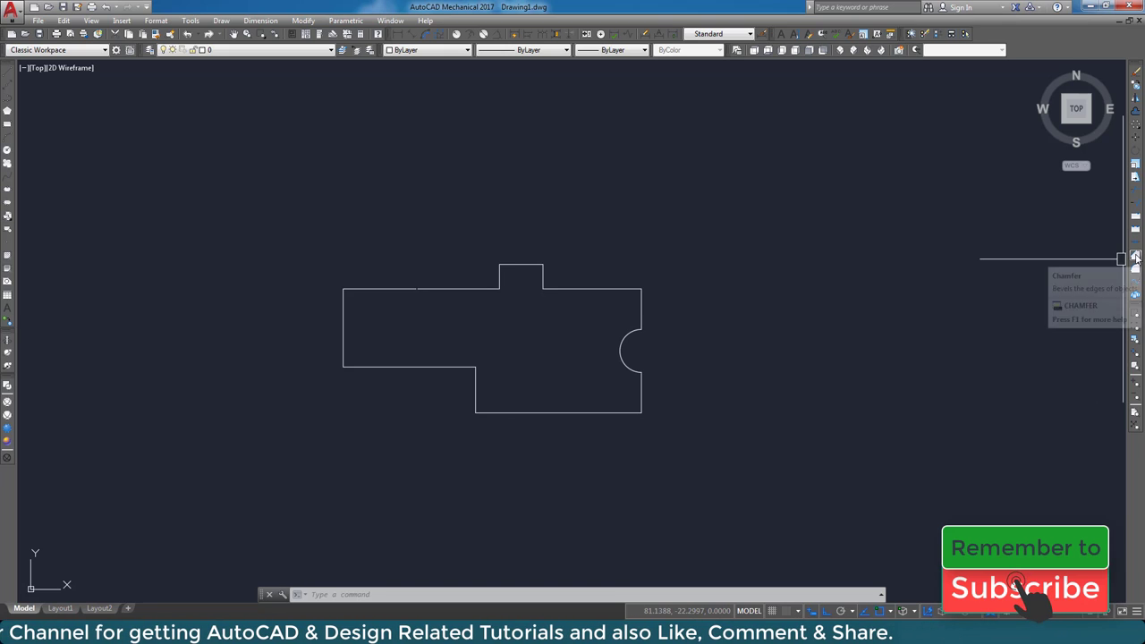
Chamfer the corner between the bottom and left edges with both distances 5.
click(1136, 256)
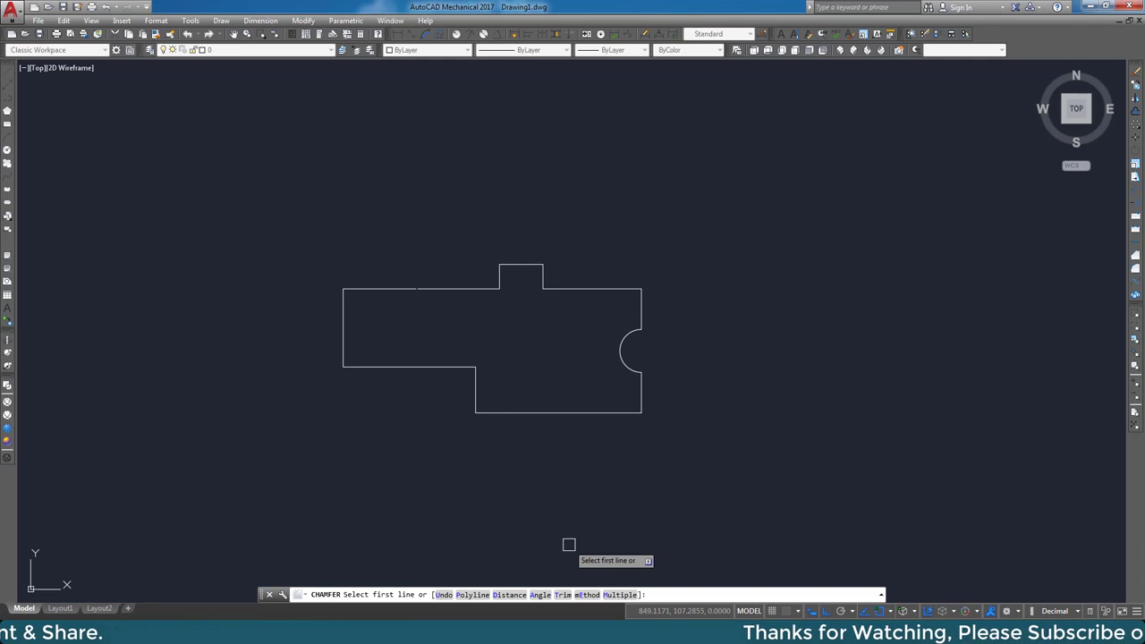
text(d)
key(Return)
text(5)
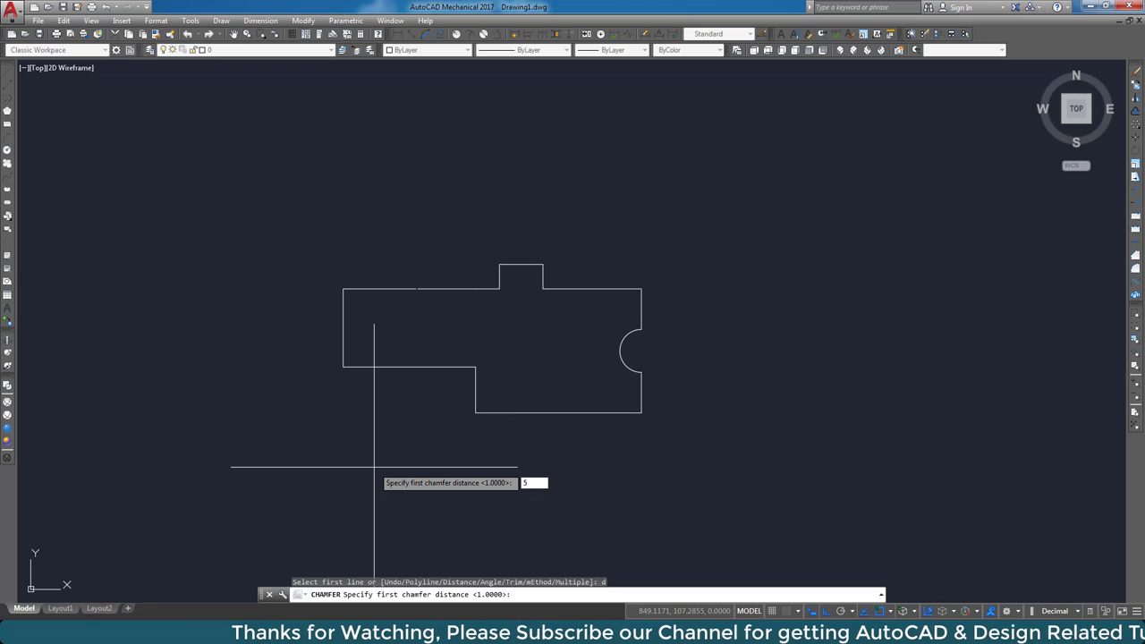
key(Return)
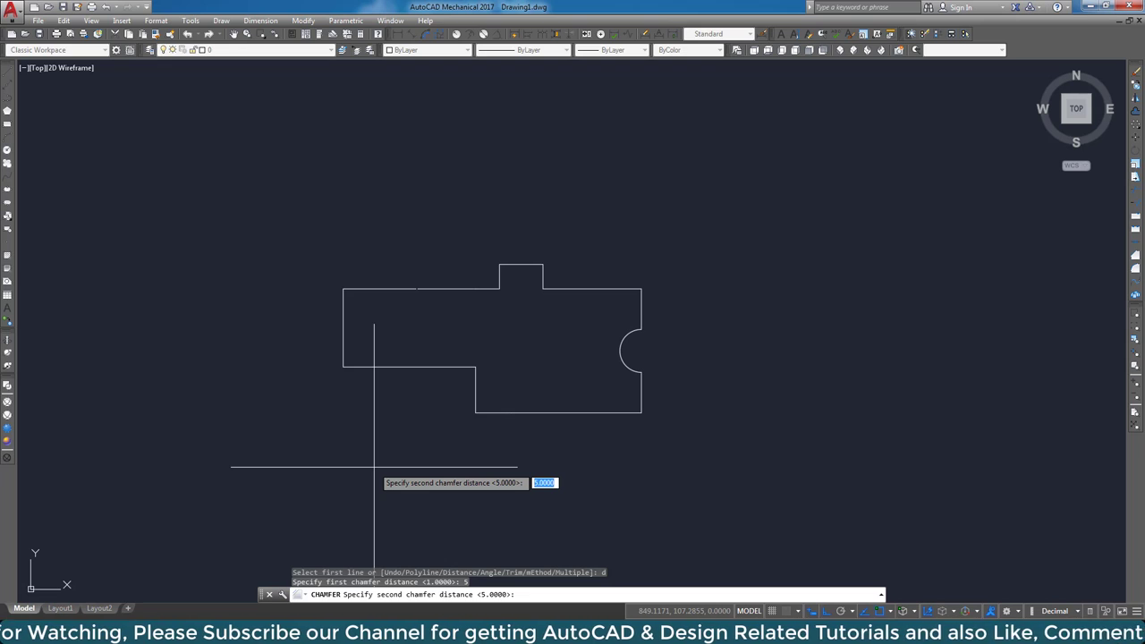
key(Return)
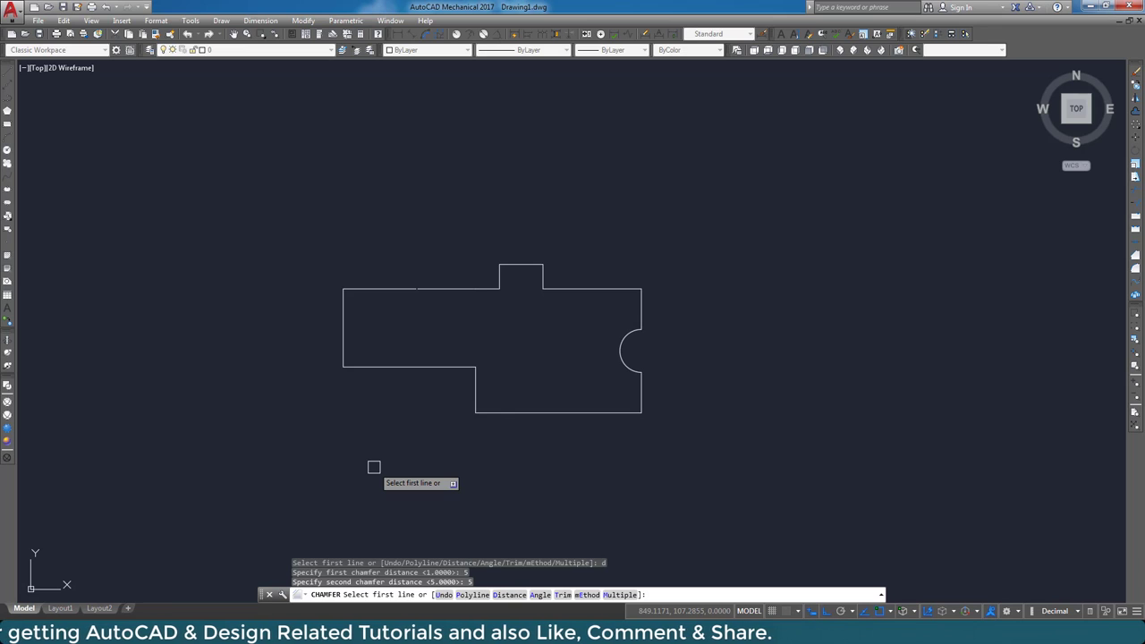
click(382, 365)
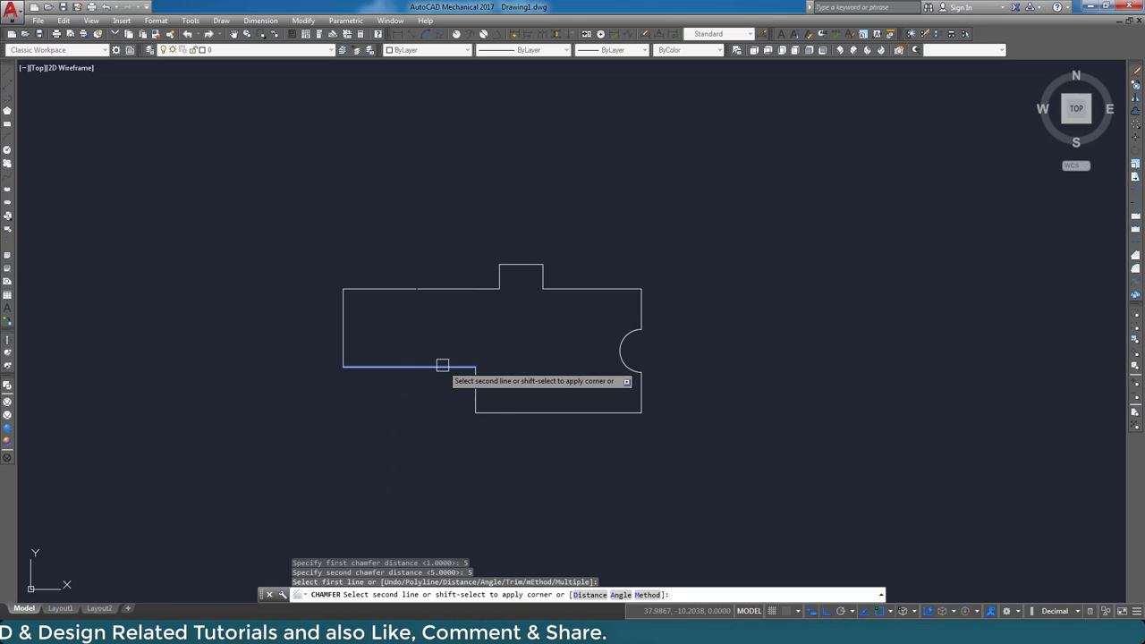
click(343, 328)
scroll(343, 331, up, 5)
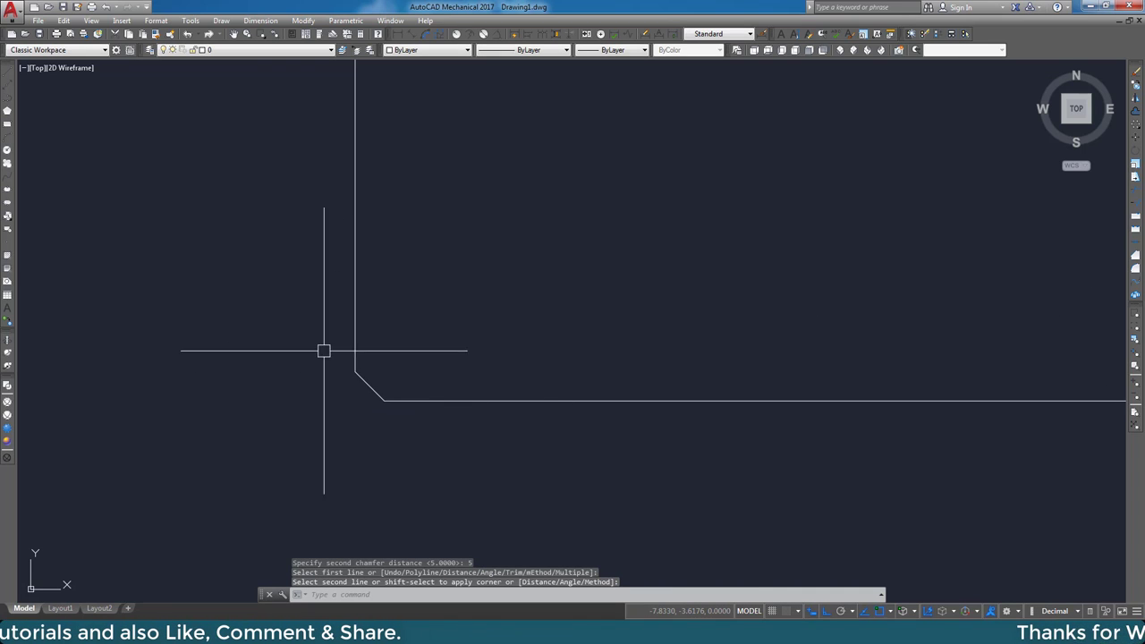
scroll(340, 326, down, 5)
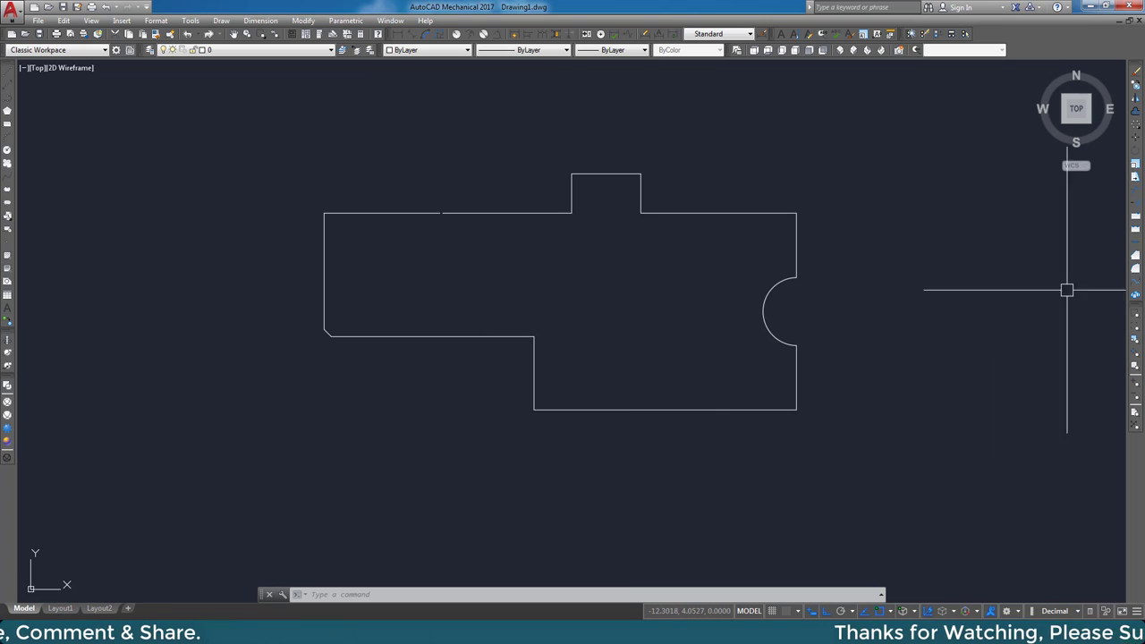
Fillet the corner between the left and top edges with radius 10.
click(1135, 268)
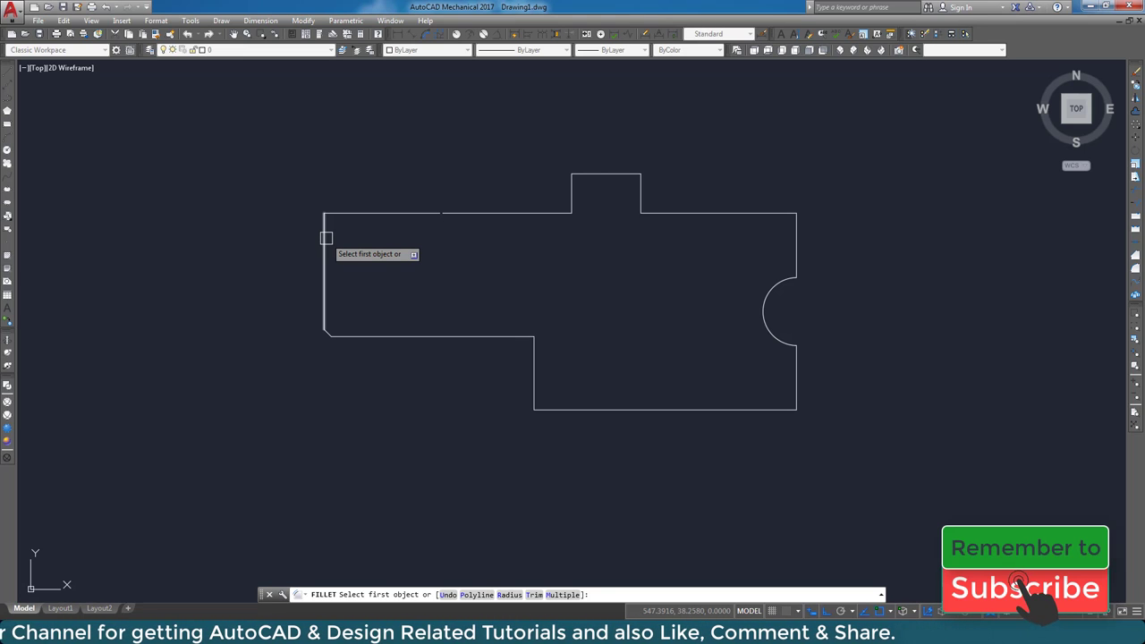
text(r)
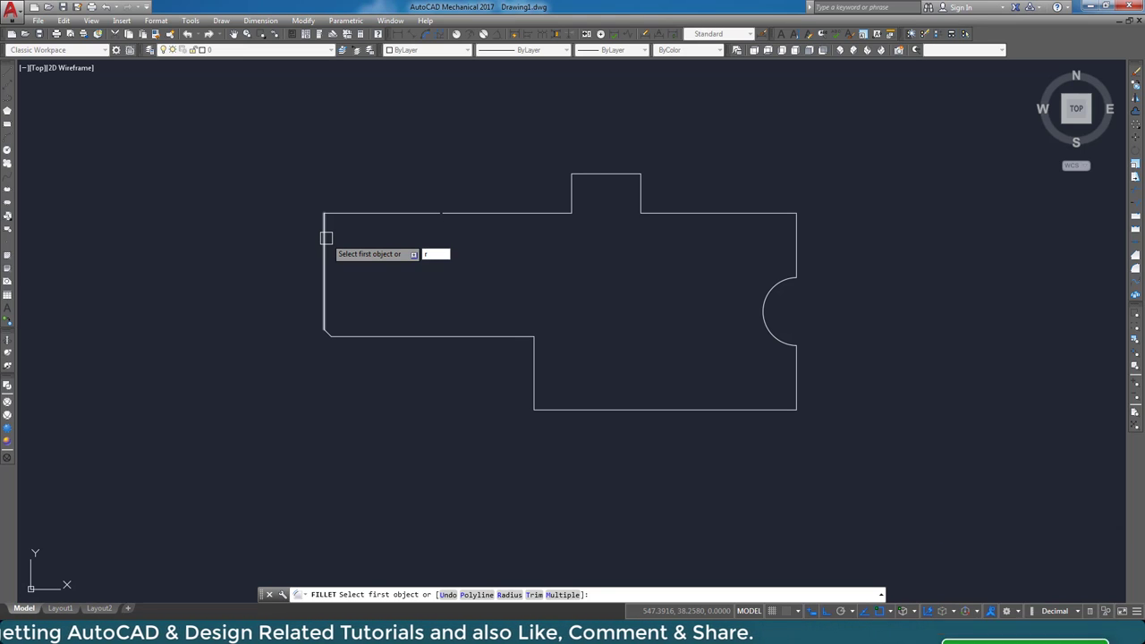
key(Return)
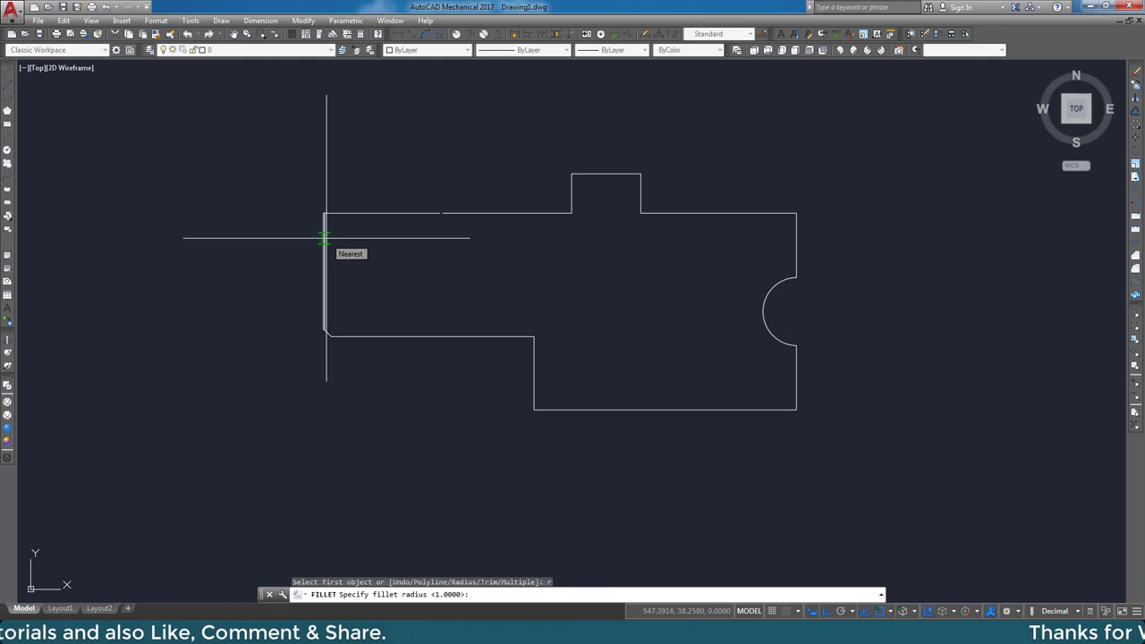
text(10)
key(Return)
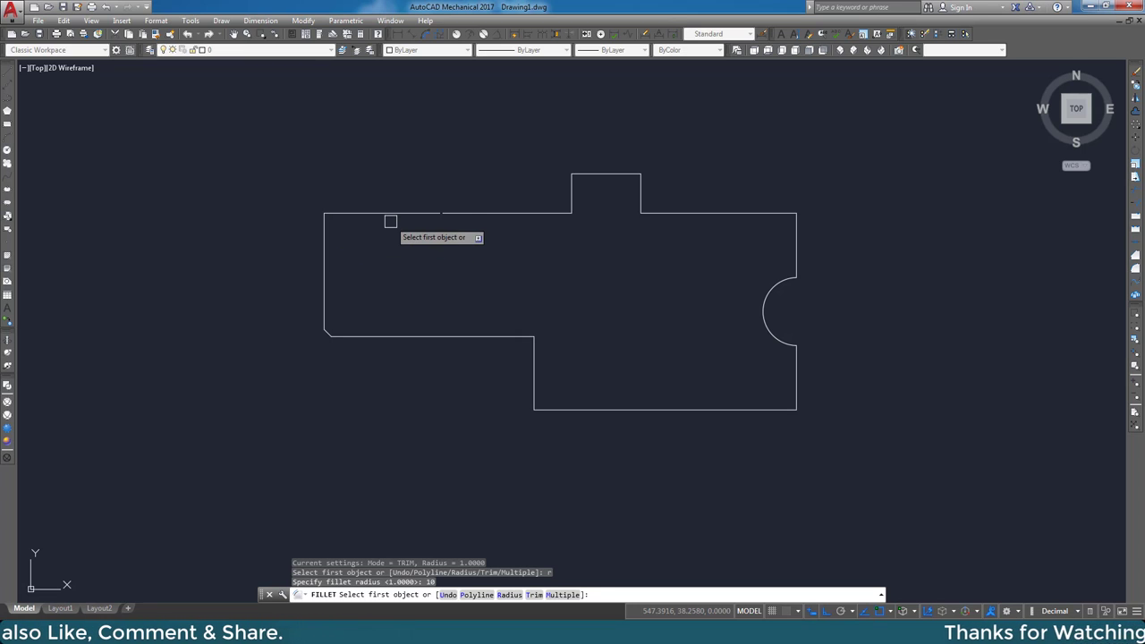
click(324, 236)
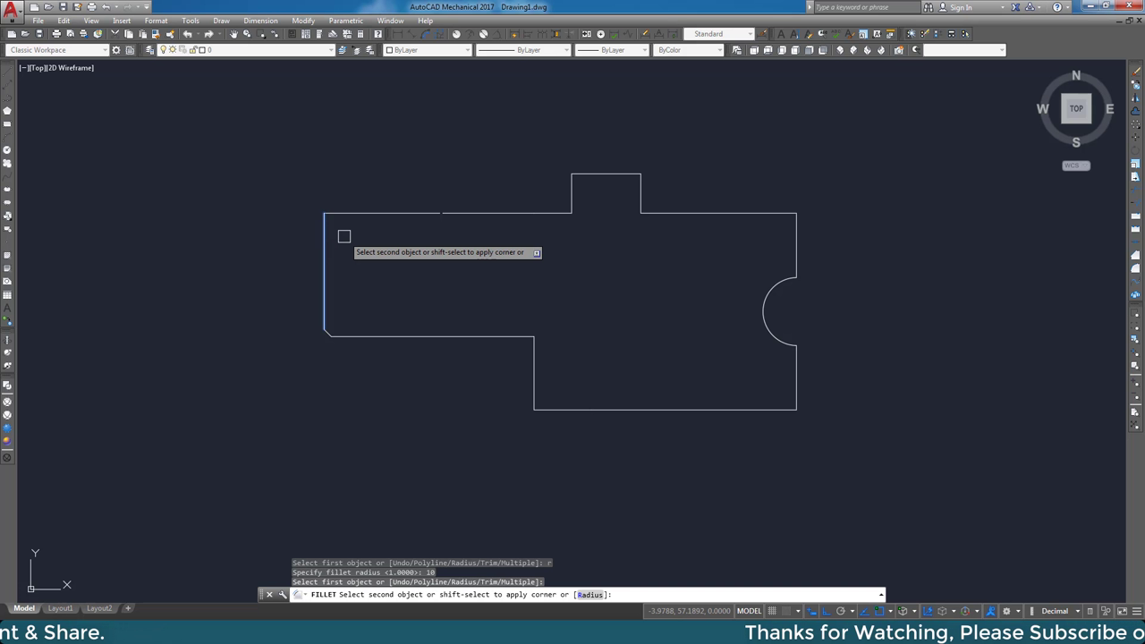
click(366, 214)
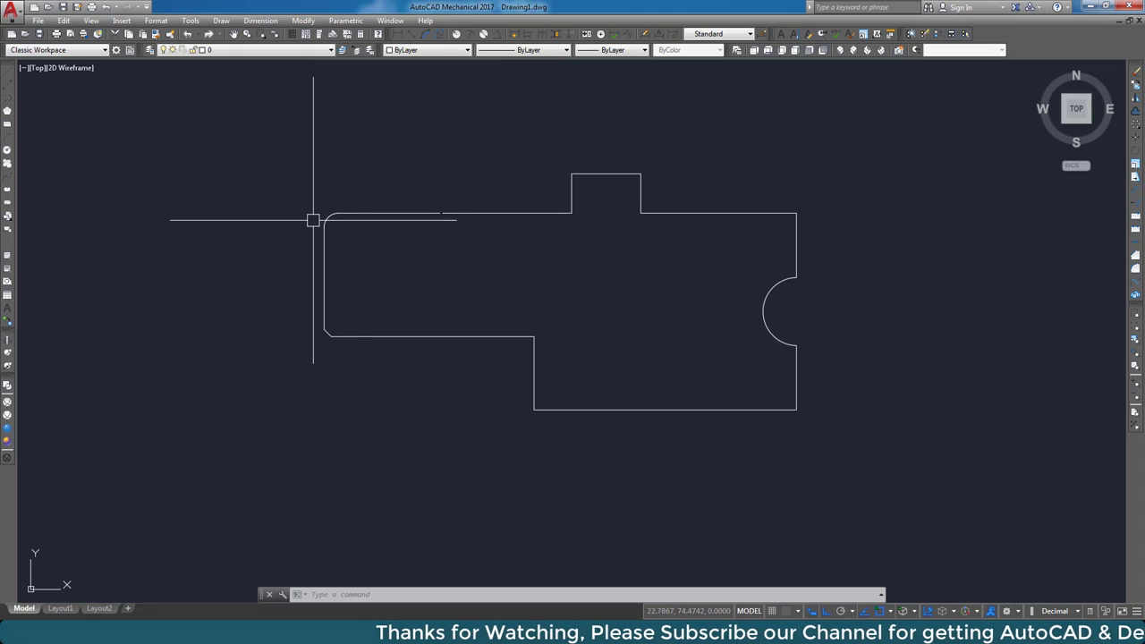
scroll(352, 261, down, 2)
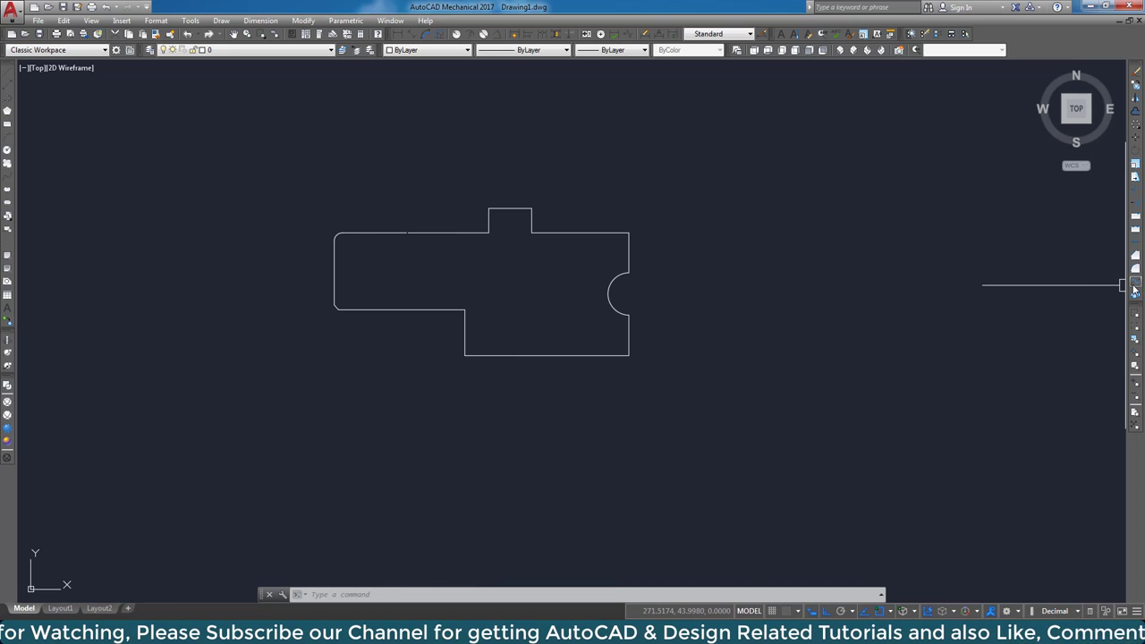
Blend the tab's left edge into the top line, then delete the tab rectangle.
click(1136, 288)
scroll(460, 263, up, 3)
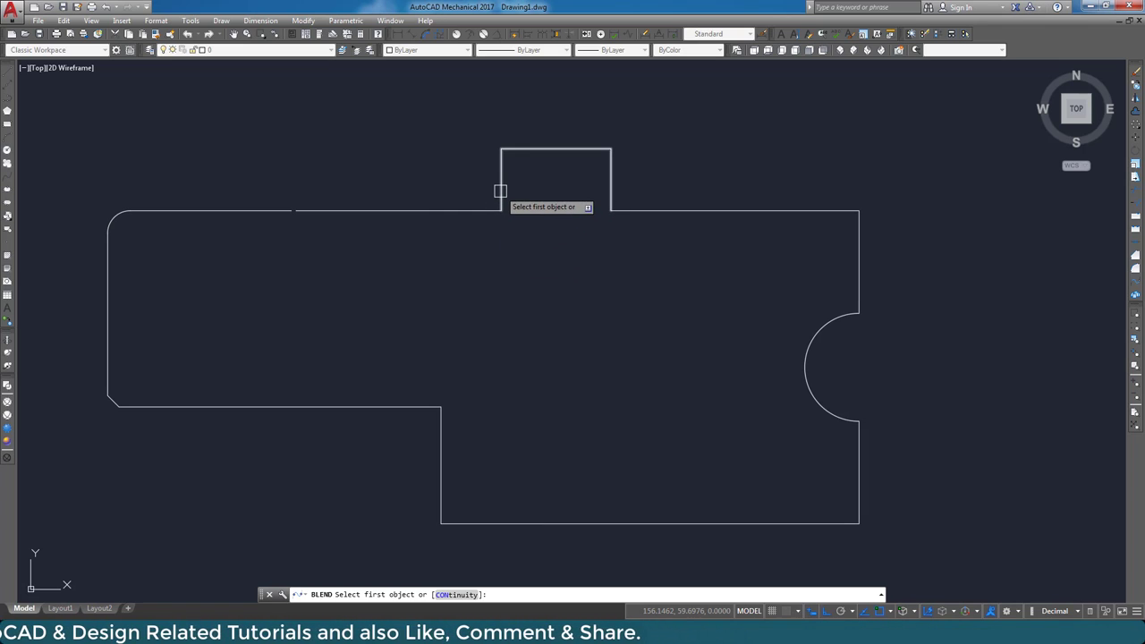
click(500, 190)
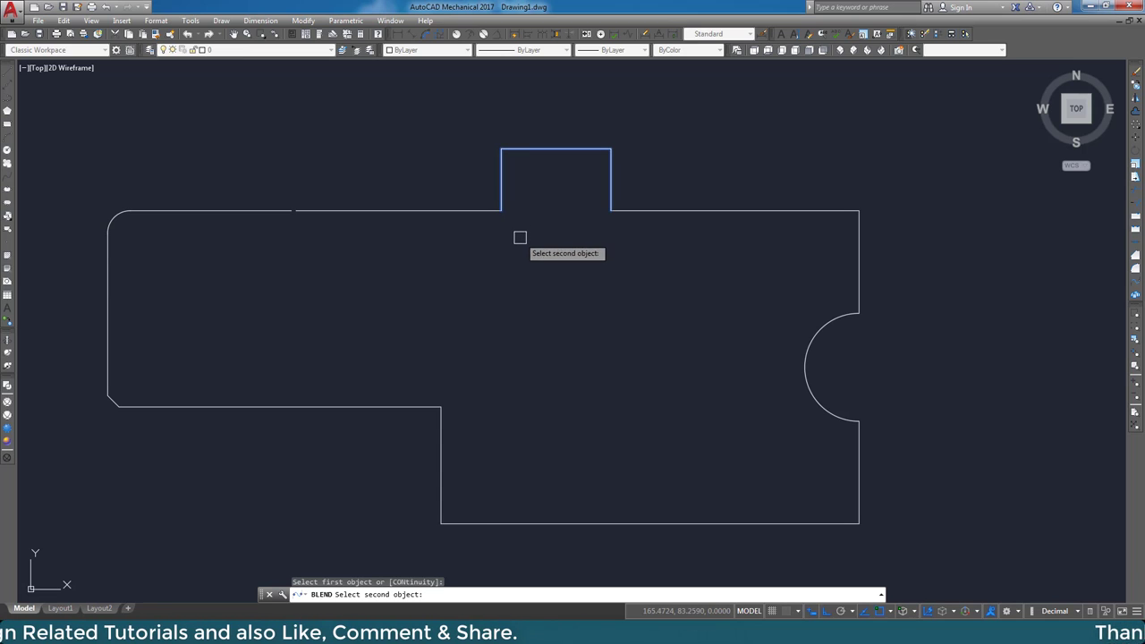
click(646, 211)
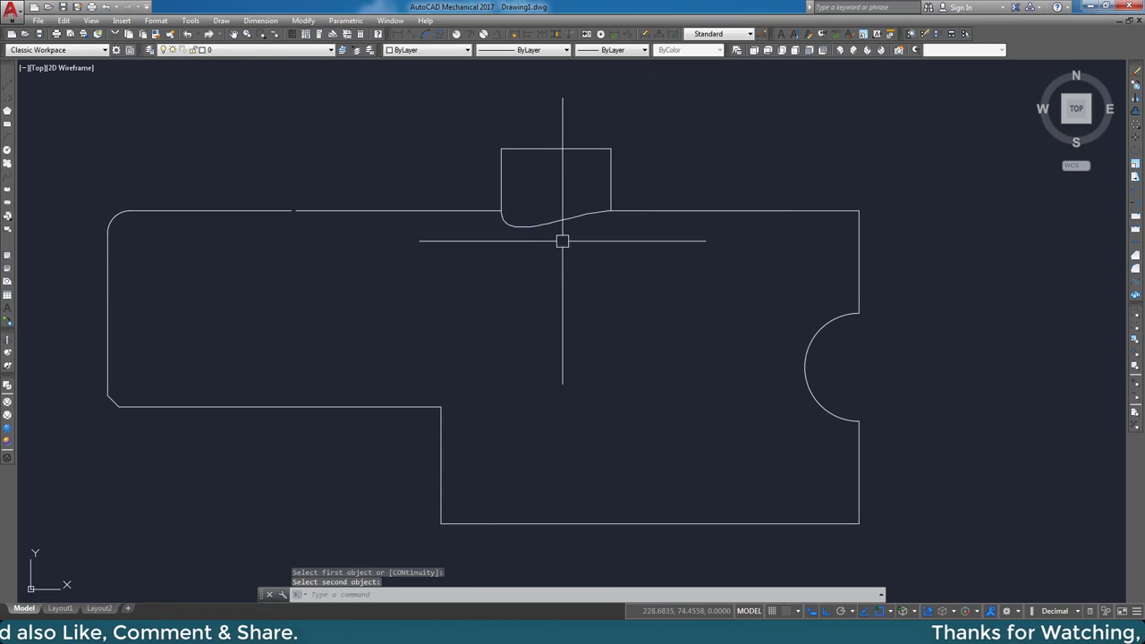
click(499, 170)
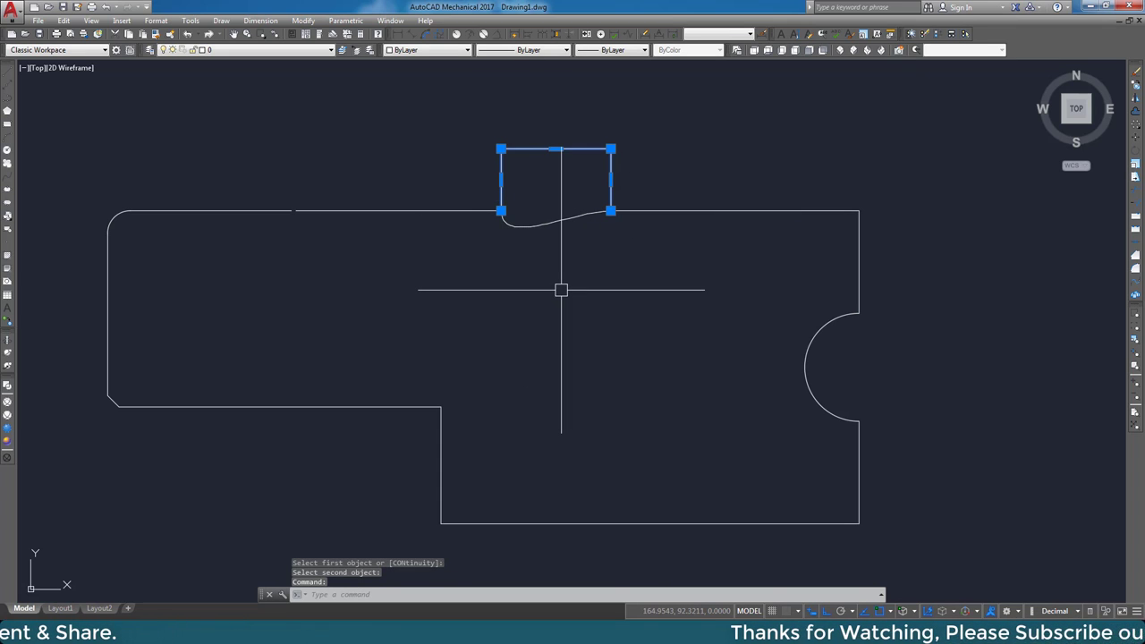
key(Delete)
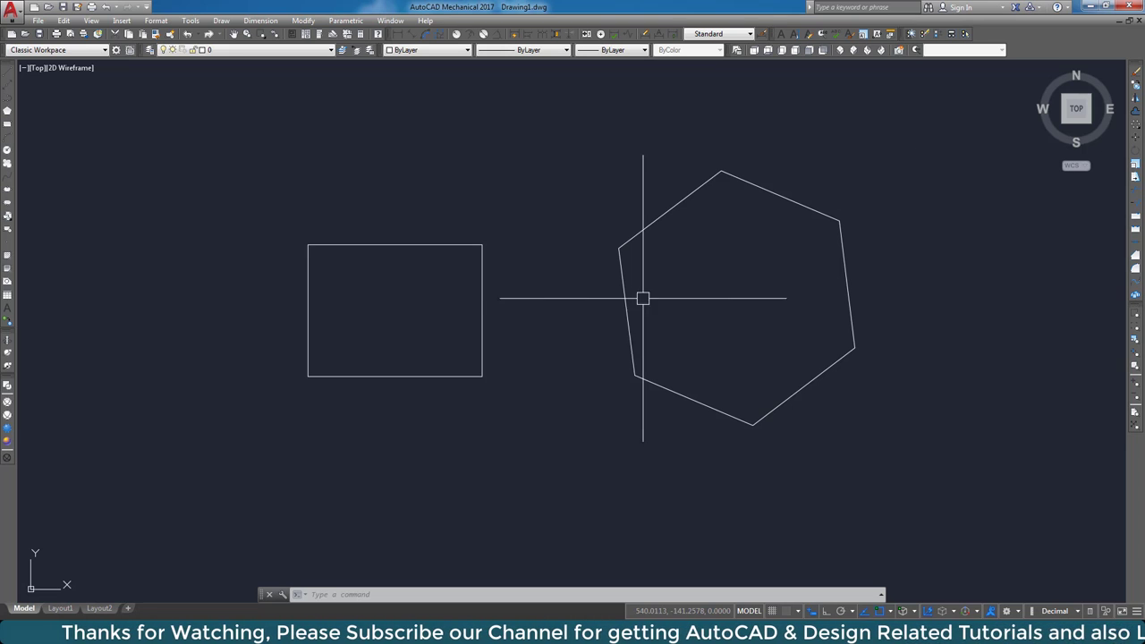
Explode the rectangle beside the hexagon after confirming it is a single object.
click(396, 244)
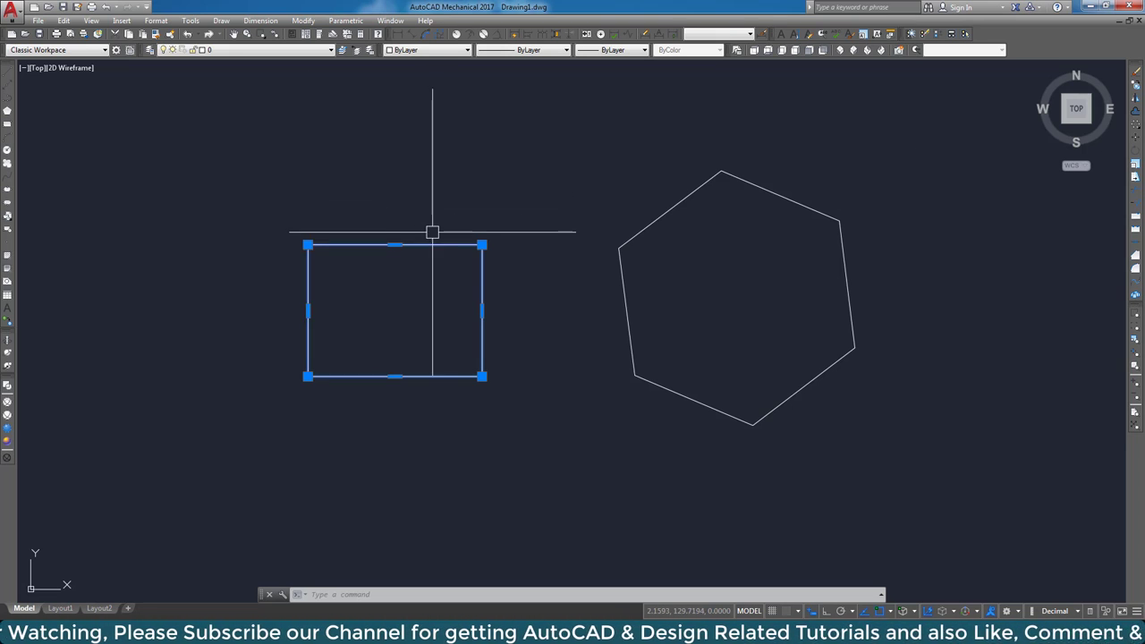
key(Escape)
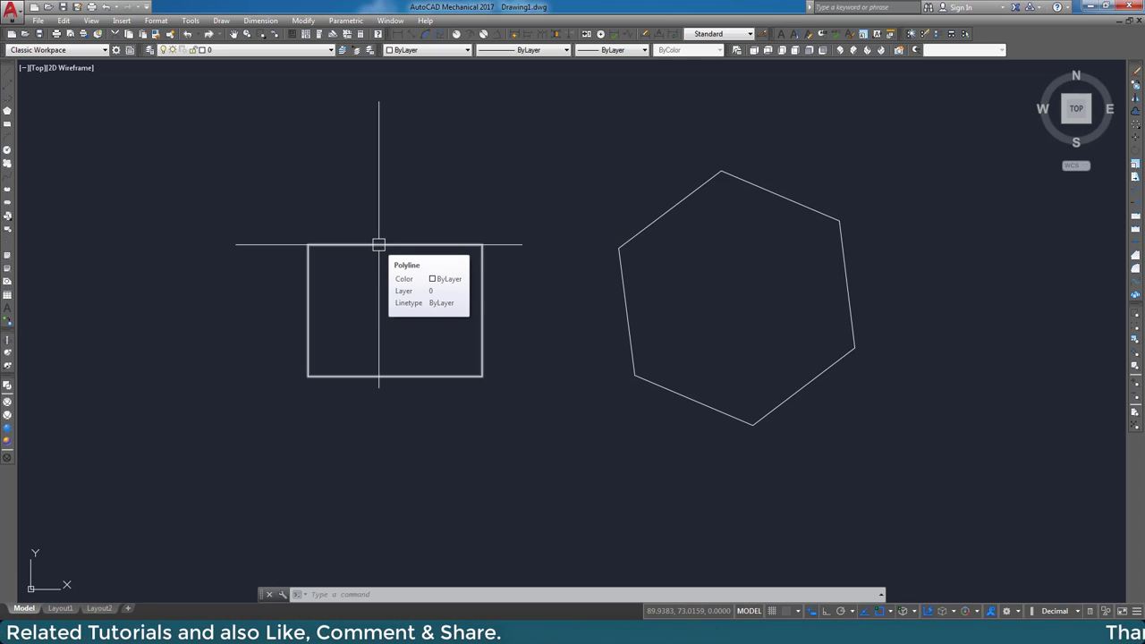
click(1136, 296)
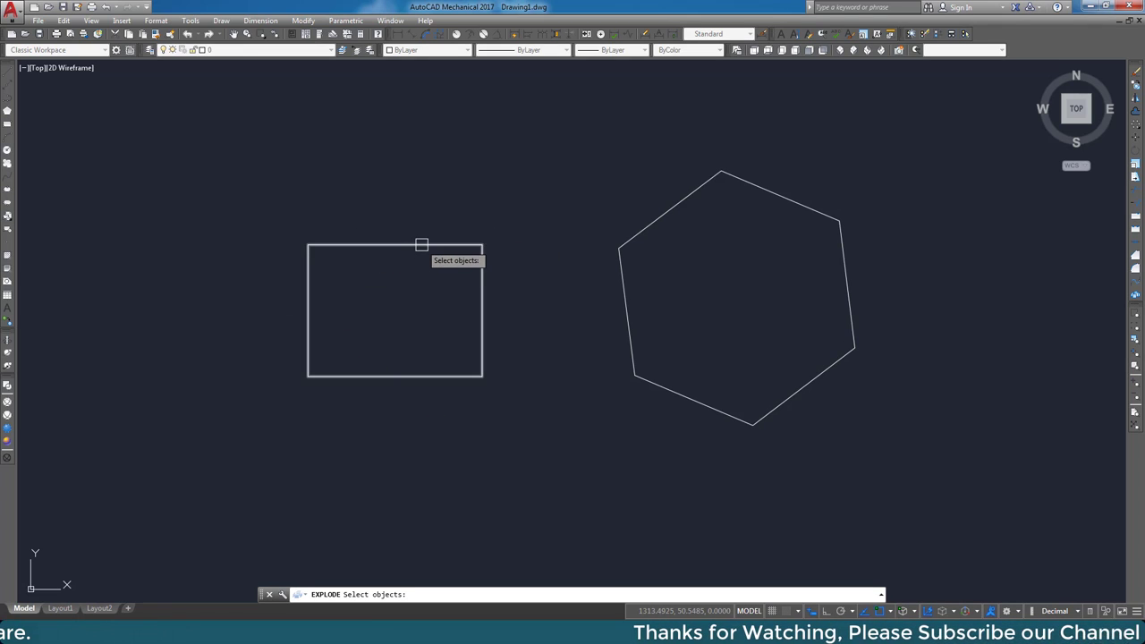
click(371, 246)
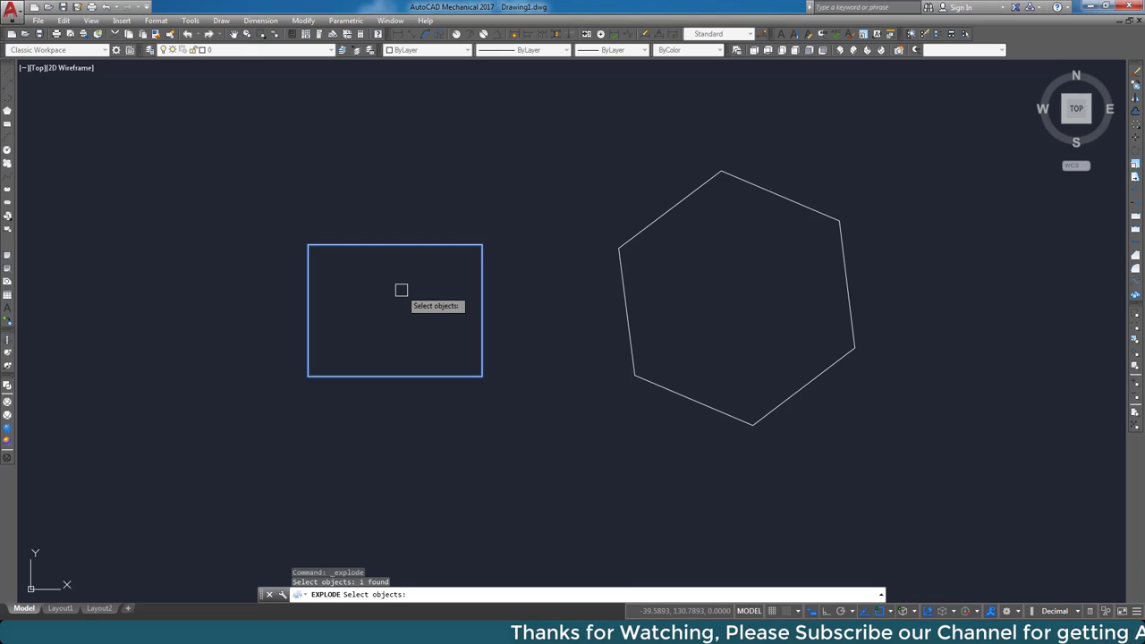
key(Return)
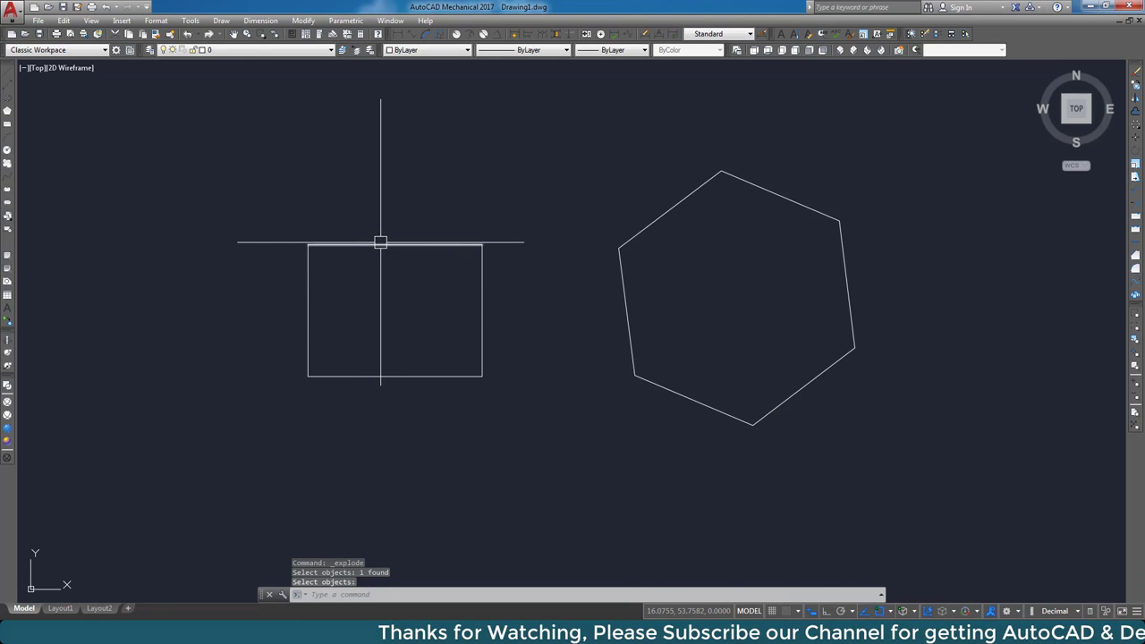
Select the rectangle's top, left, bottom and right edges individually to confirm they are separate lines.
click(370, 245)
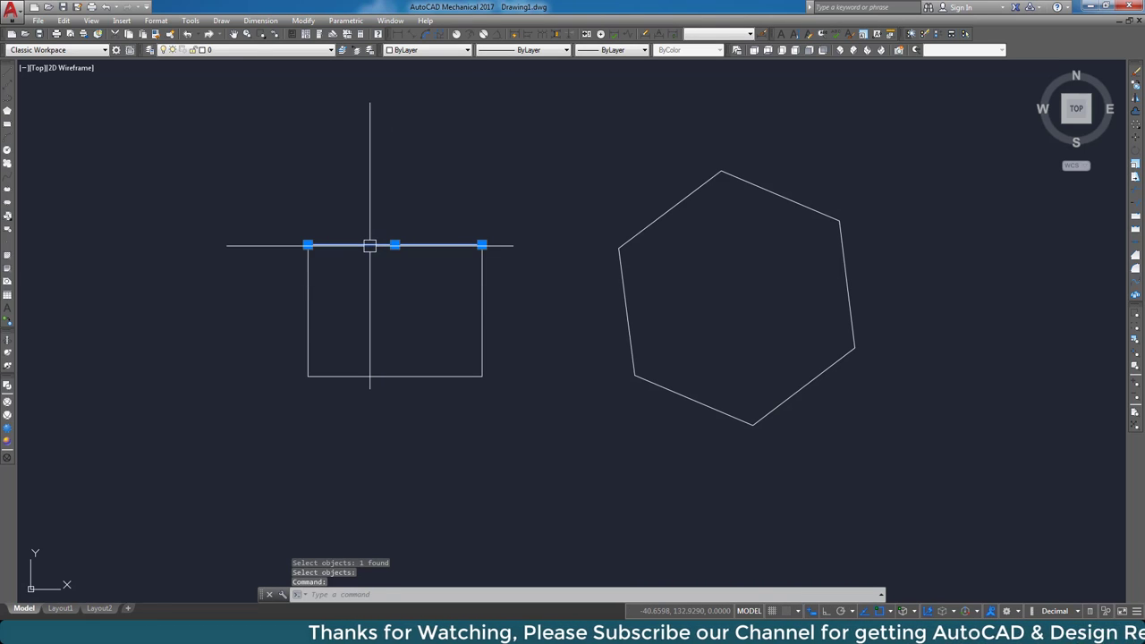
click(308, 291)
click(385, 377)
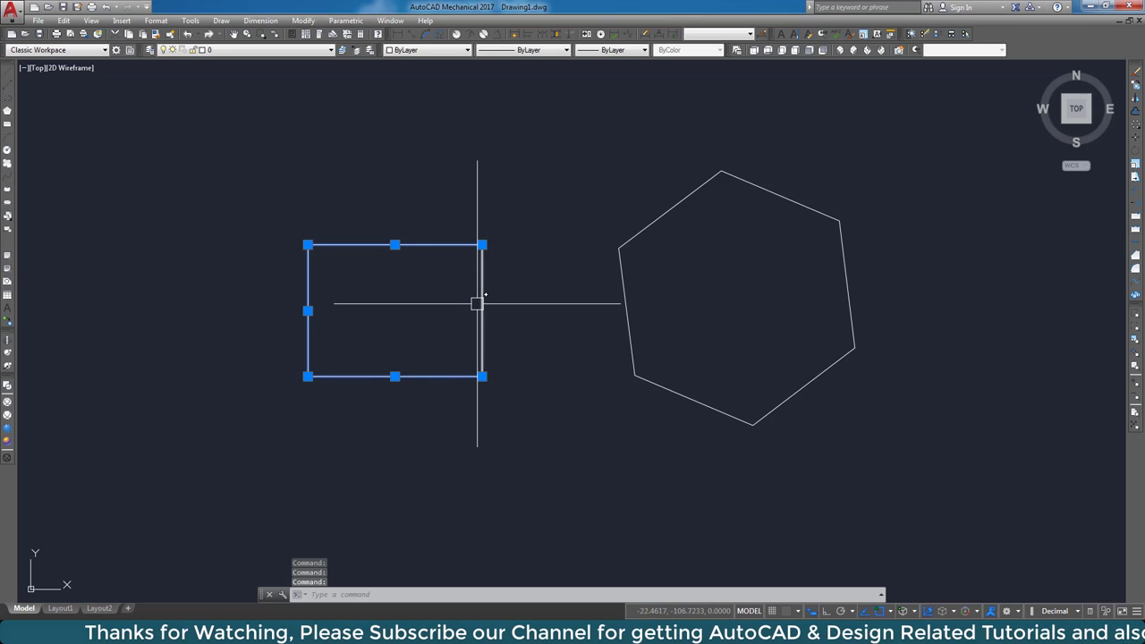
click(480, 303)
key(Escape)
click(415, 249)
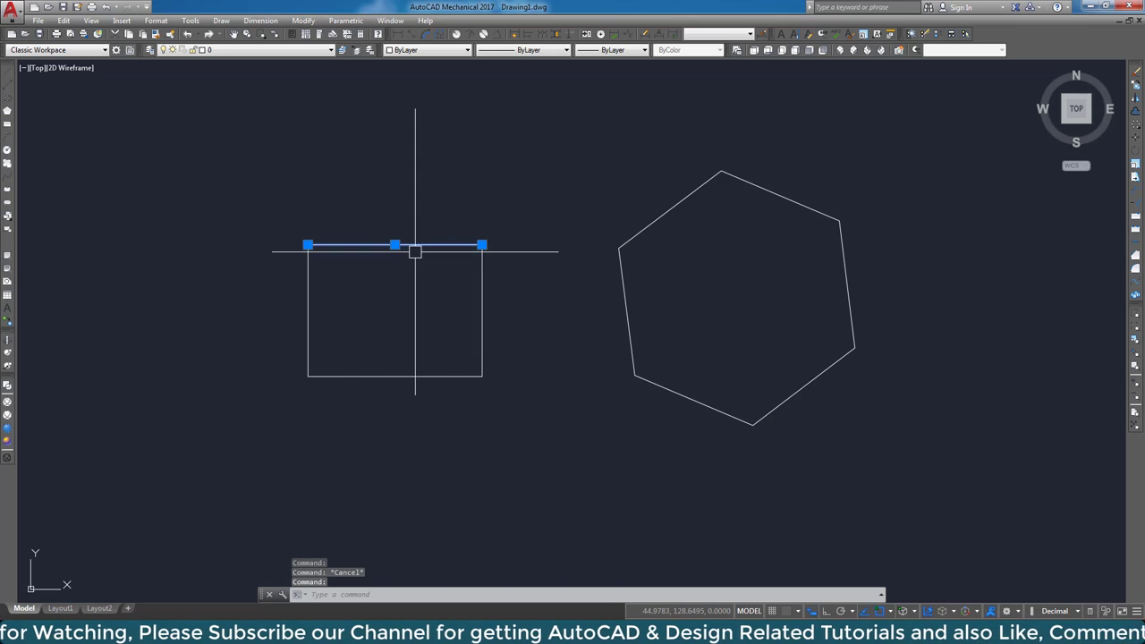
click(365, 375)
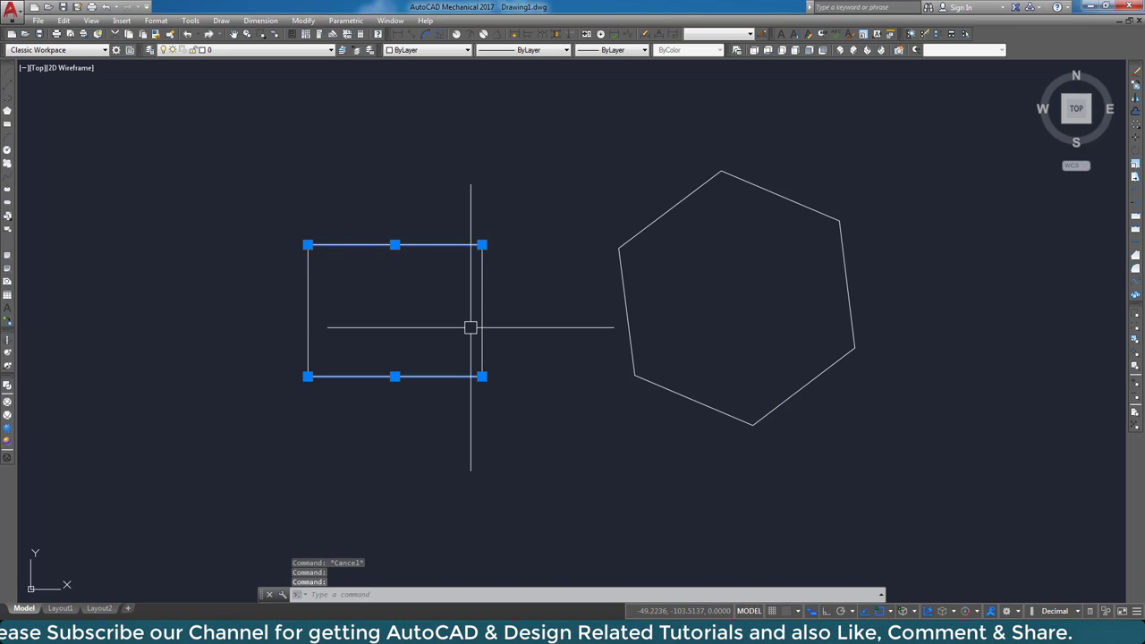
key(Escape)
middle_drag(475, 325, 446, 324)
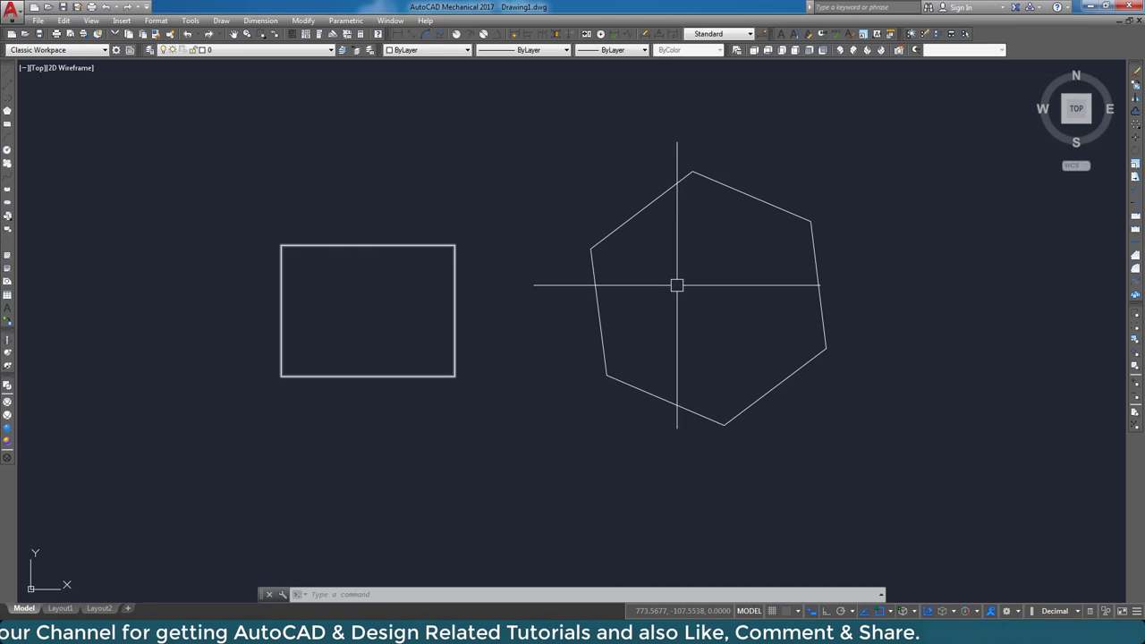